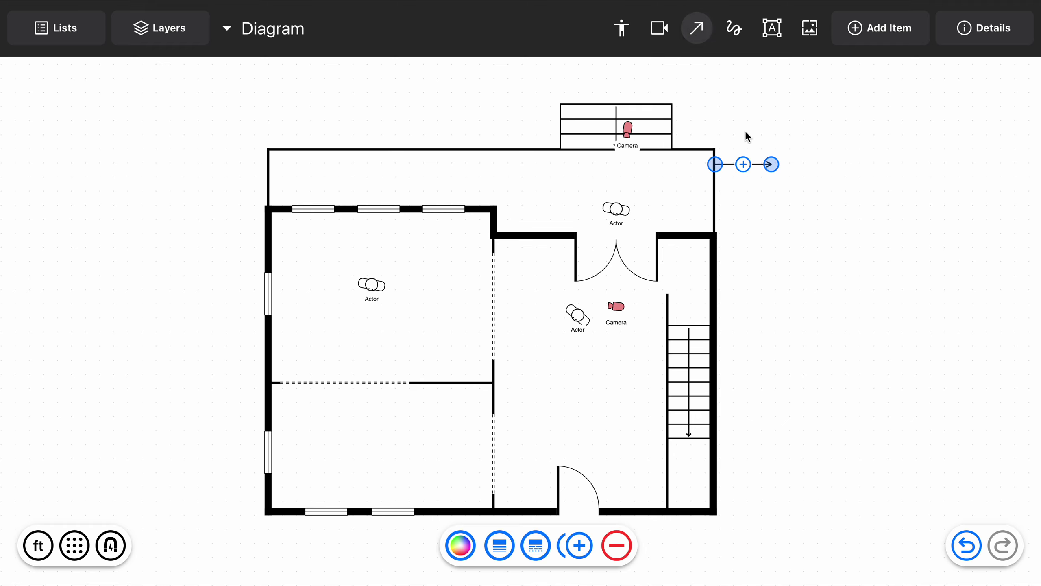
# Move the new arrow into the empty area outside the building, beside the porch's right edge.
pyautogui.click(776, 220)
pyautogui.click(749, 165)
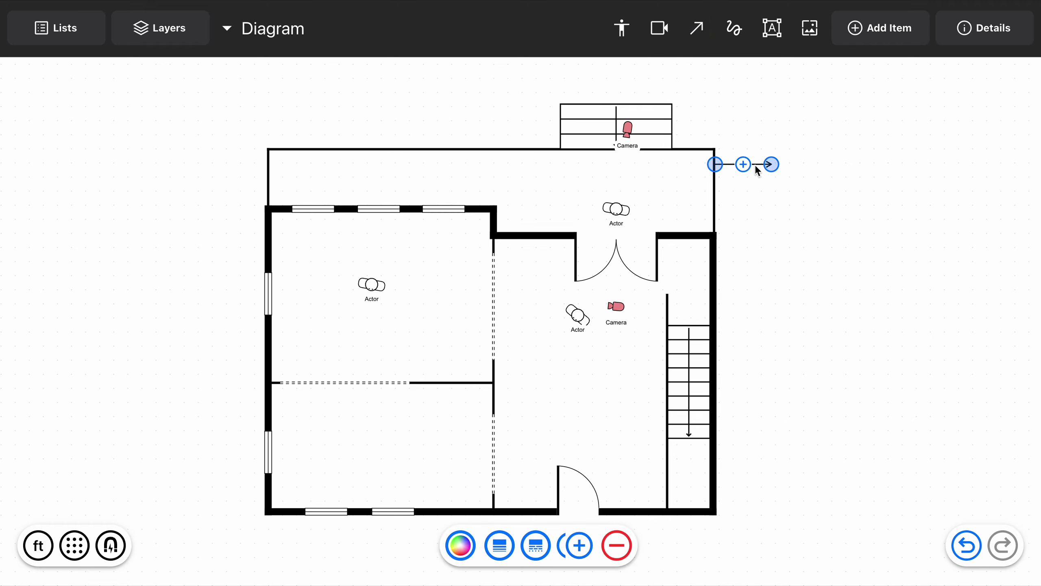
pyautogui.moveTo(756, 165); pyautogui.dragTo(770, 217)
pyautogui.click(761, 223)
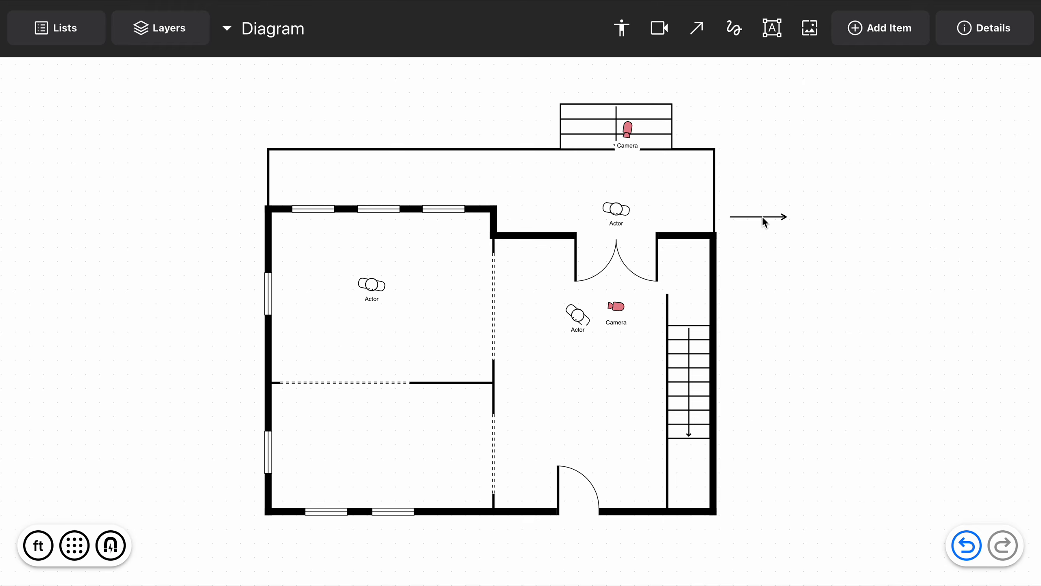
# Attach the arrow's tail to the porch actor and its head to the actor inside the double doors.
pyautogui.click(740, 216)
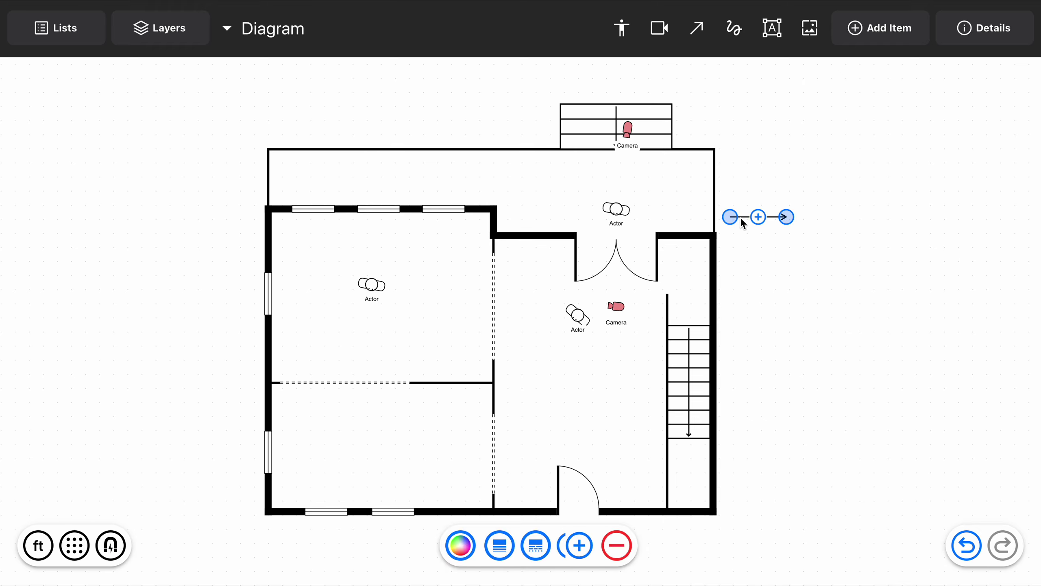
pyautogui.moveTo(730, 217); pyautogui.dragTo(616, 209)
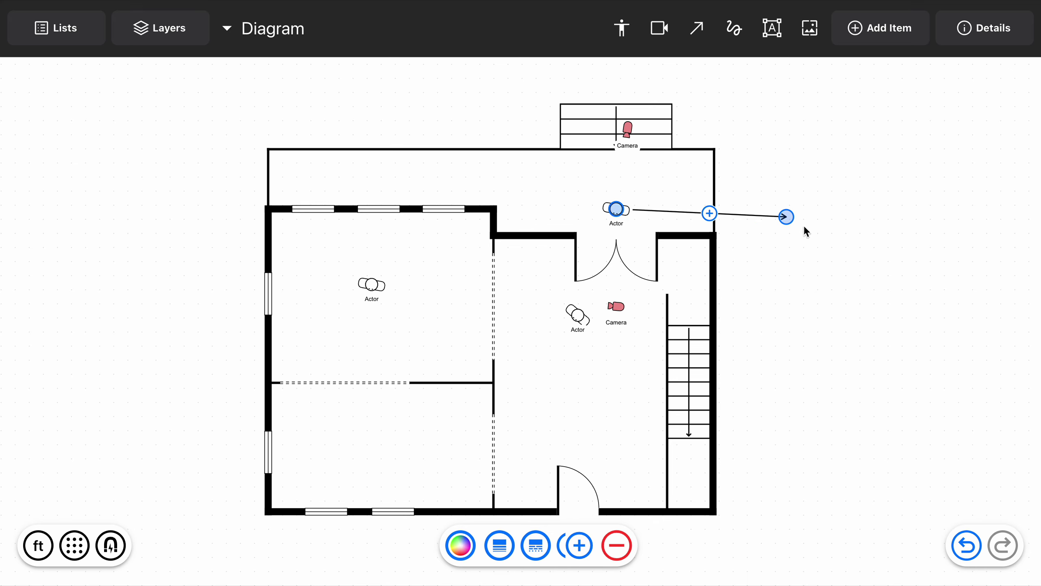
pyautogui.moveTo(786, 217); pyautogui.dragTo(581, 306)
pyautogui.click(797, 269)
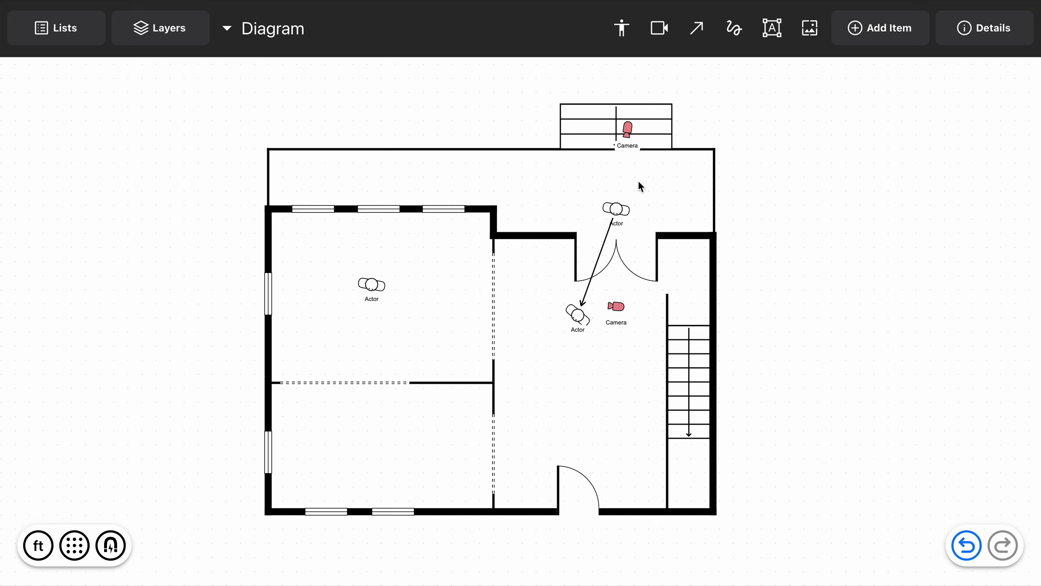
# Try moving the porch actor with its attached arrow, and undo the move.
pyautogui.click(616, 206)
pyautogui.click(618, 207)
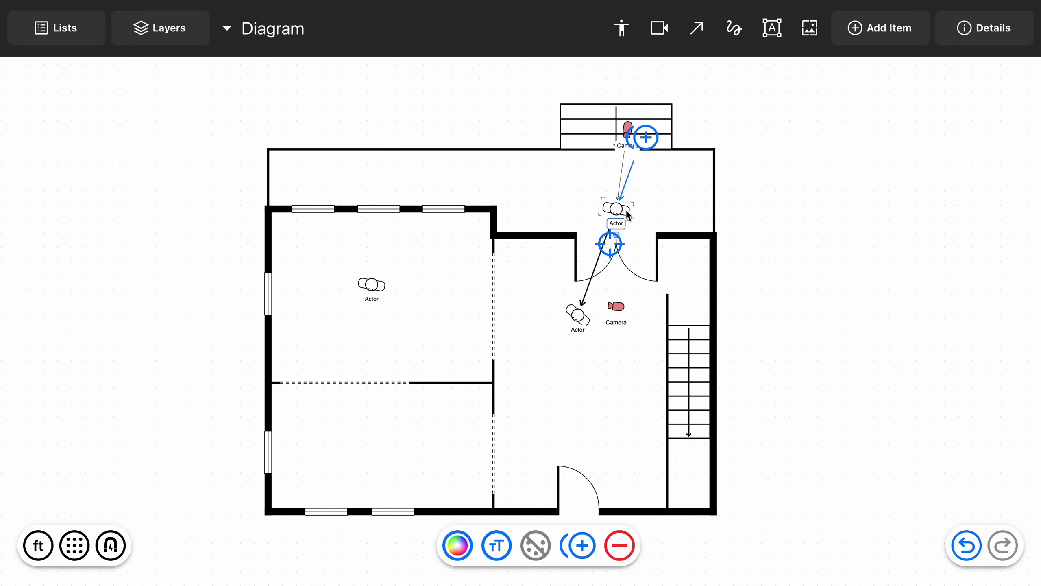
pyautogui.moveTo(626, 209); pyautogui.dragTo(654, 198)
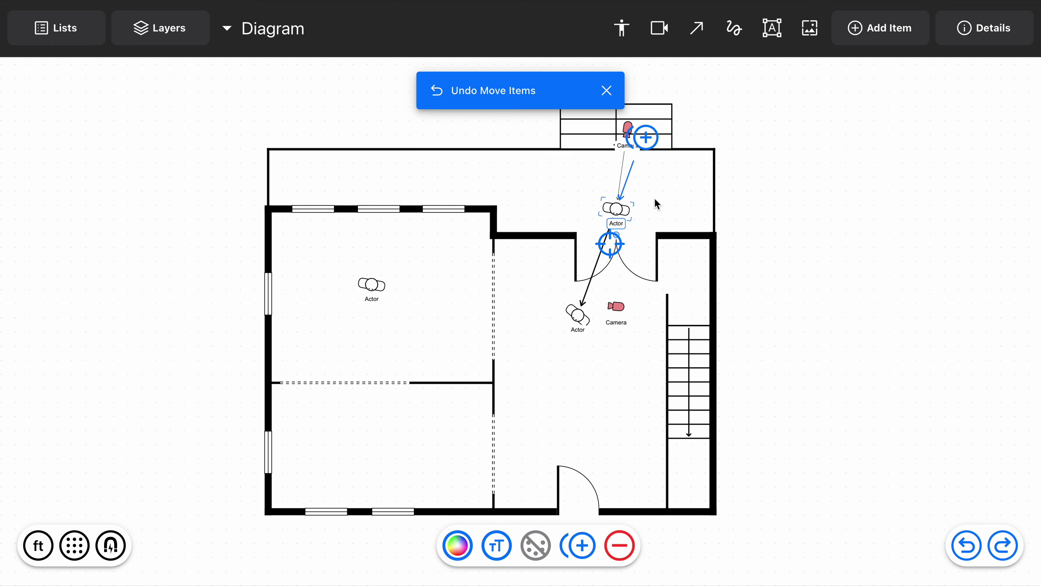
pyautogui.click(667, 211)
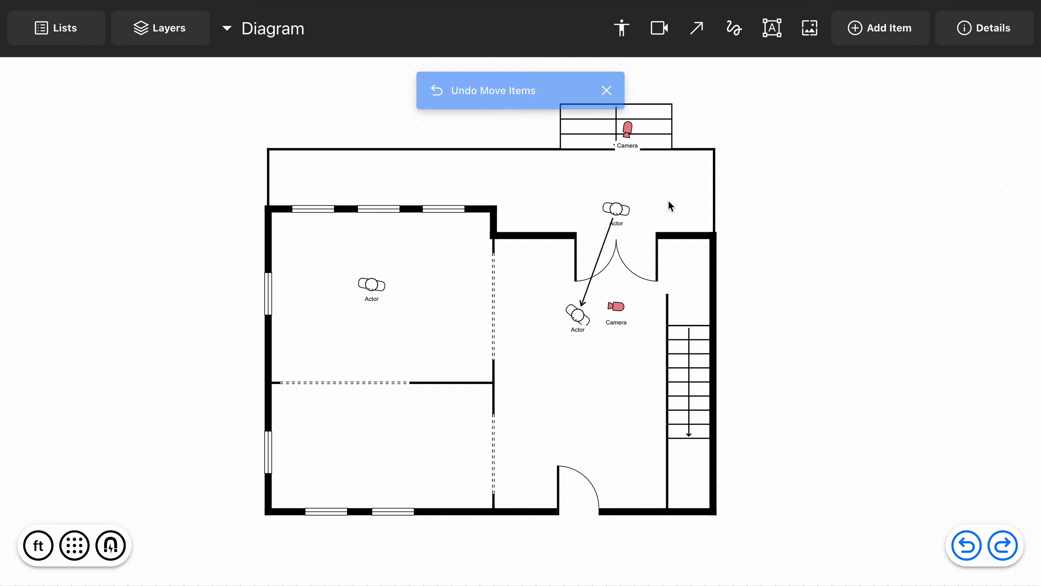
# Add a midpoint to the arrow between the porch and hallway actors and bend it slightly to the right through the doorway.
pyautogui.click(602, 250)
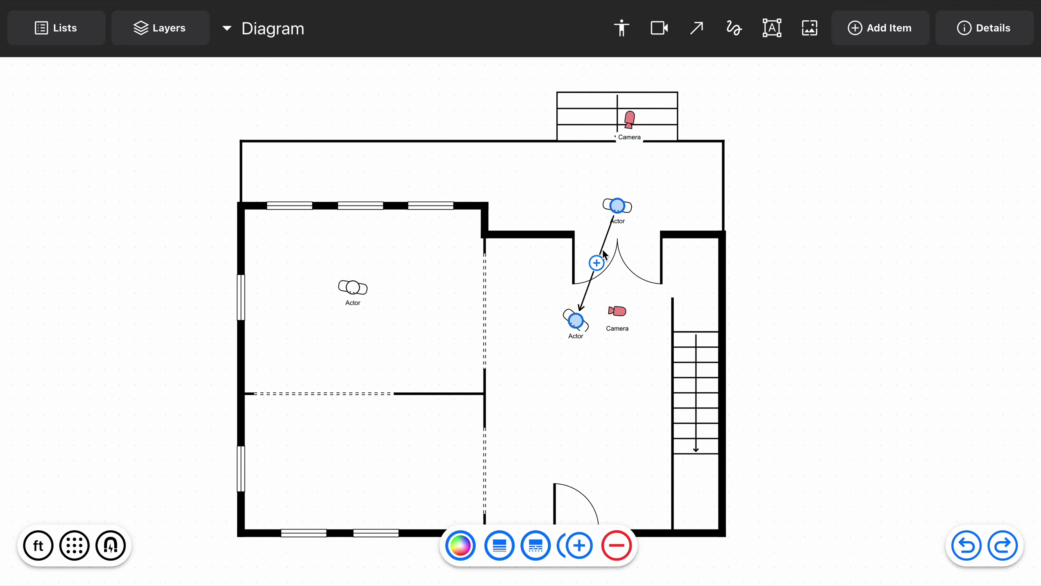
pyautogui.scroll(5, 602, 249)
pyautogui.click(593, 272)
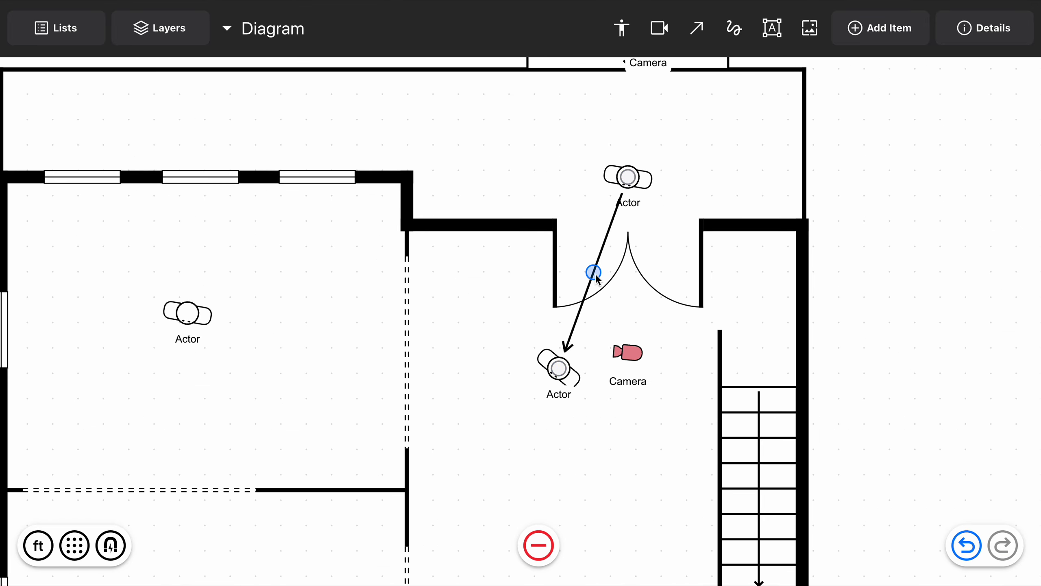
pyautogui.moveTo(593, 272); pyautogui.dragTo(613, 272)
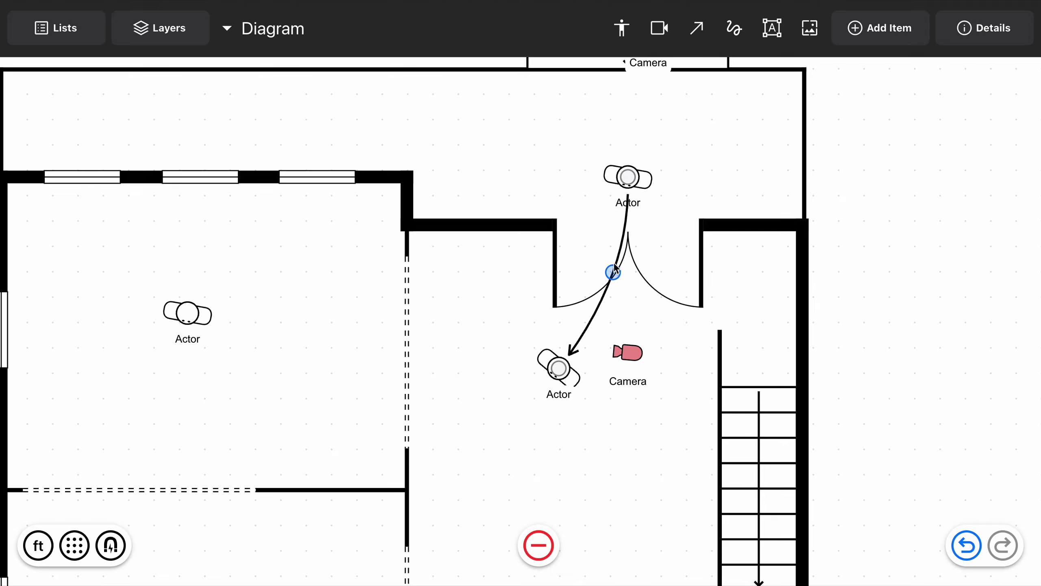
# Add a linked follow-up position for the hallway actor and place it in the upper-left room near the existing actor.
pyautogui.click(576, 386)
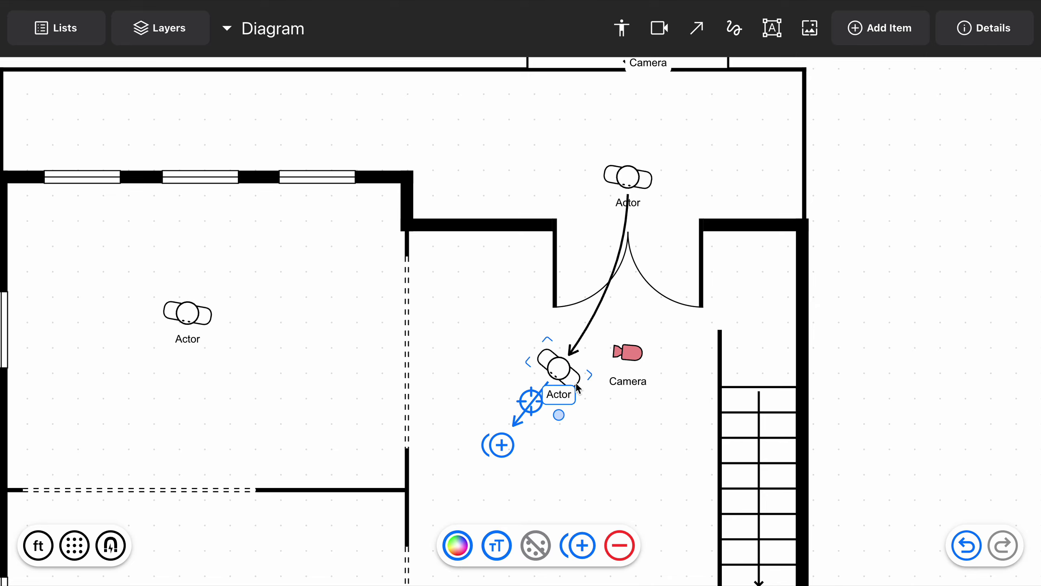
pyautogui.click(502, 447)
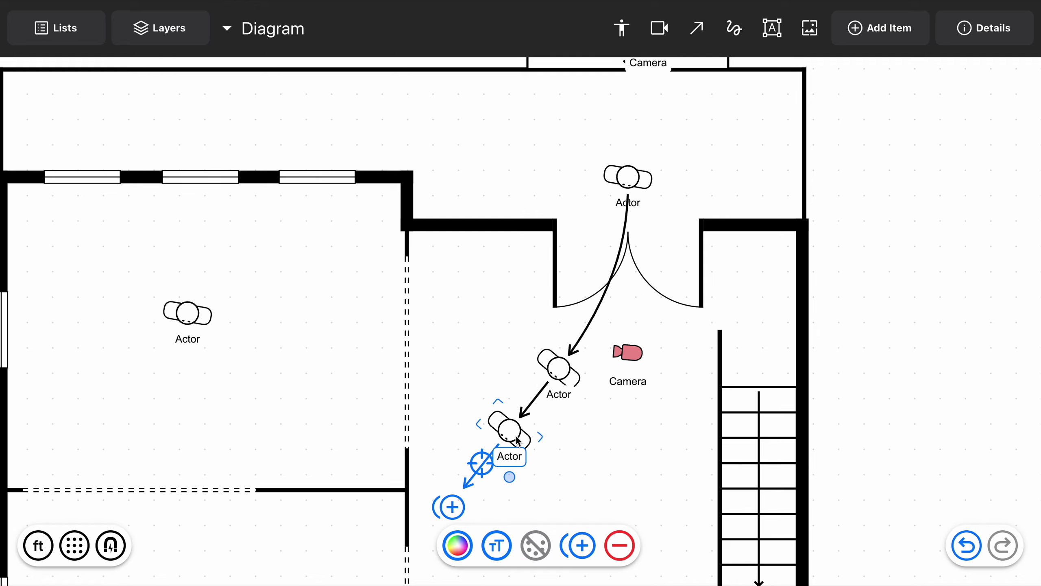
pyautogui.moveTo(516, 439); pyautogui.dragTo(207, 352)
# Delete the original unlinked actor in the upper-left room and move the linked actor into its place.
pyautogui.click(183, 320)
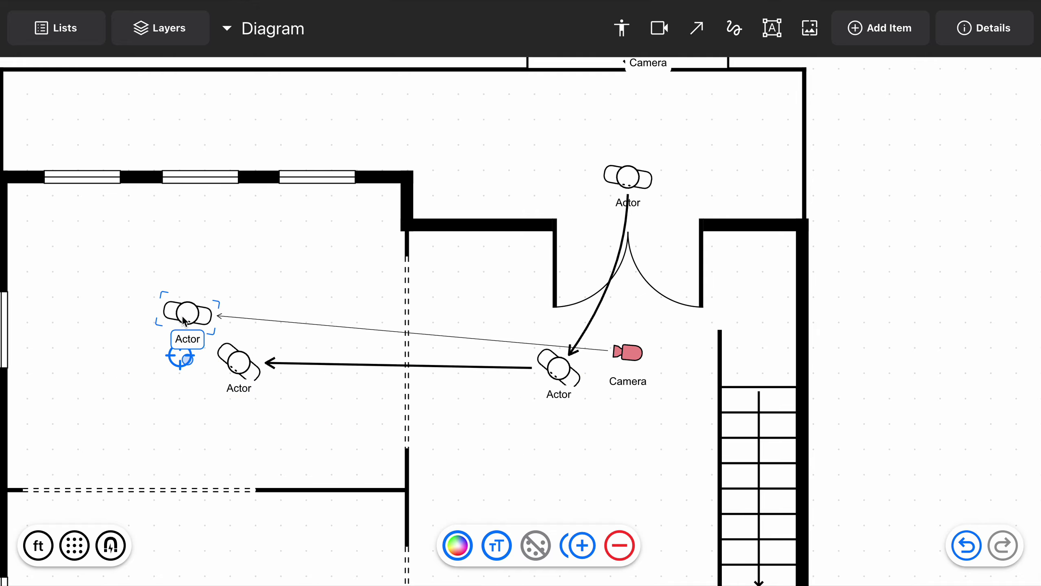
pyautogui.moveTo(183, 320)
pyautogui.mouseDown()
pyautogui.moveTo(230, 358)
pyautogui.moveTo(203, 355)
pyautogui.moveTo(182, 326)
pyautogui.moveTo(184, 340)
pyautogui.mouseUp()
pyautogui.click(229, 360)
pyautogui.click(228, 361)
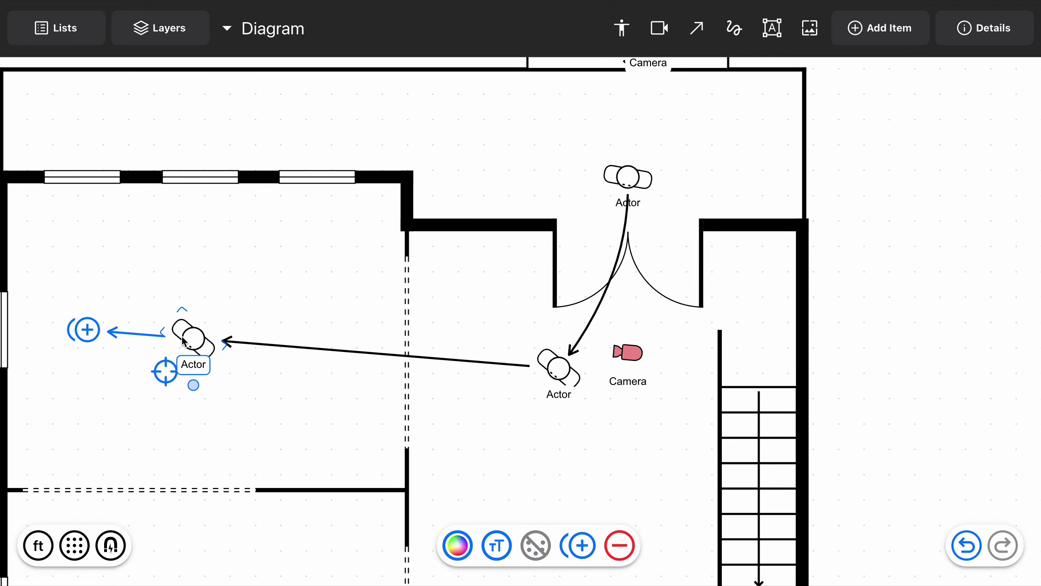
# Shape the arrow from the hallway to the upper-left room into an S-curve with two added points.
pyautogui.scroll(-3, 170, 378)
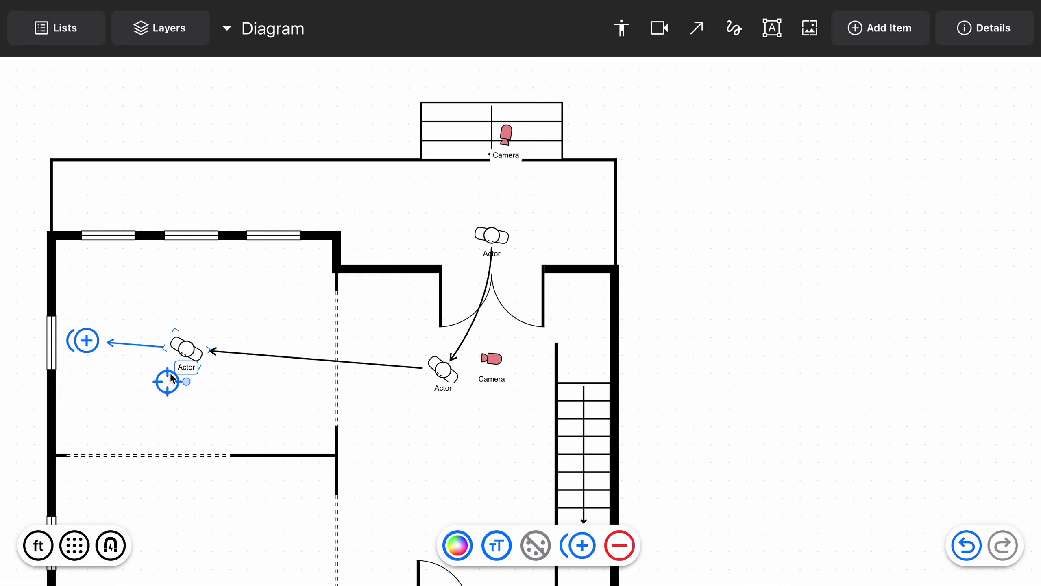
pyautogui.click(320, 358)
pyautogui.moveTo(319, 358); pyautogui.dragTo(360, 398)
pyautogui.moveTo(277, 382); pyautogui.dragTo(267, 319)
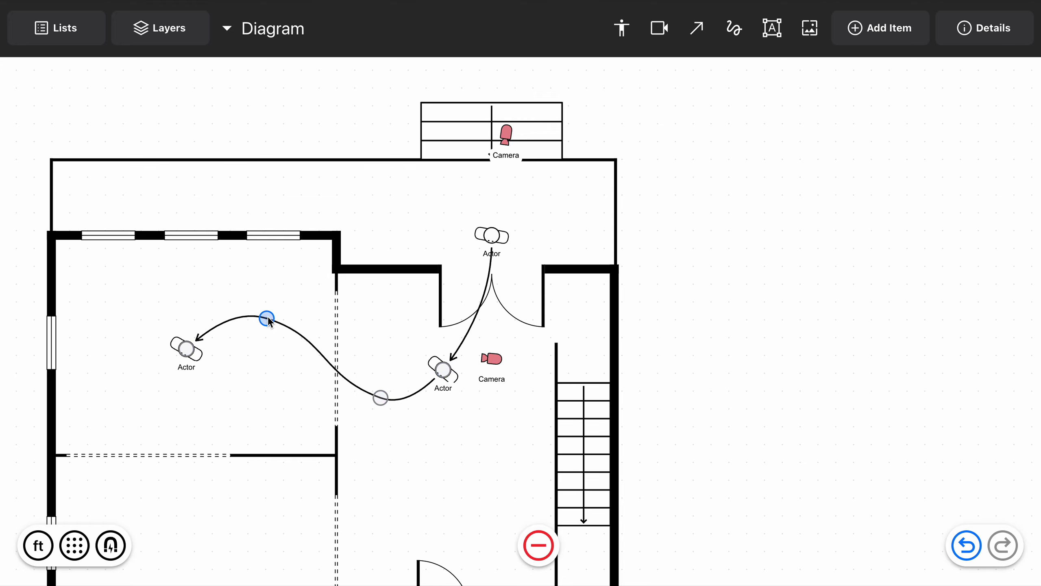
# Add a linked actor position in the lower-left room, aimed toward the lower right, and curve its incoming arrow to the left.
pyautogui.click(203, 358)
pyautogui.click(111, 420)
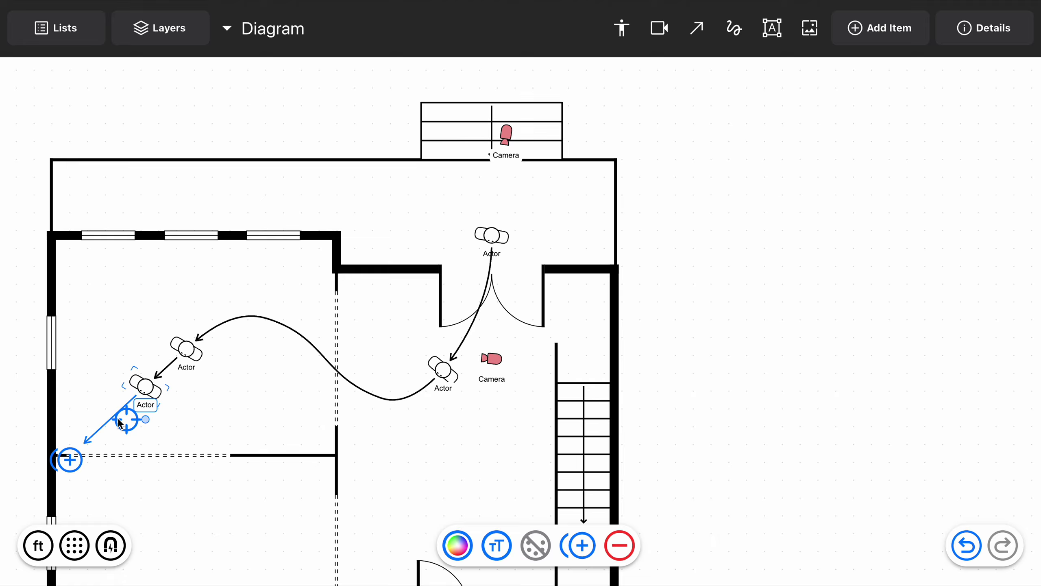
pyautogui.scroll(-5, 131, 417)
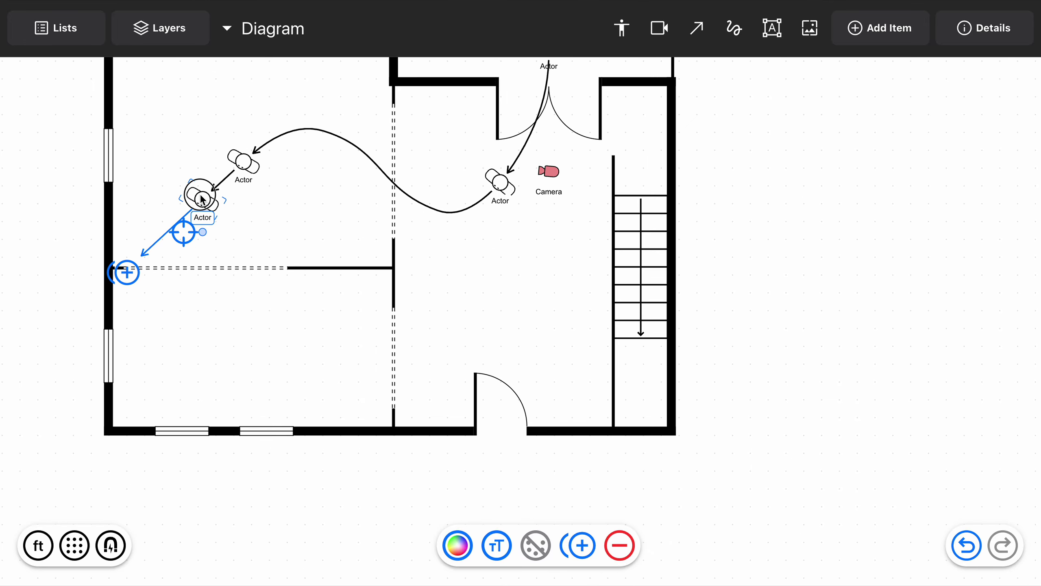
pyautogui.moveTo(203, 200); pyautogui.dragTo(233, 333)
pyautogui.moveTo(221, 373); pyautogui.dragTo(270, 364)
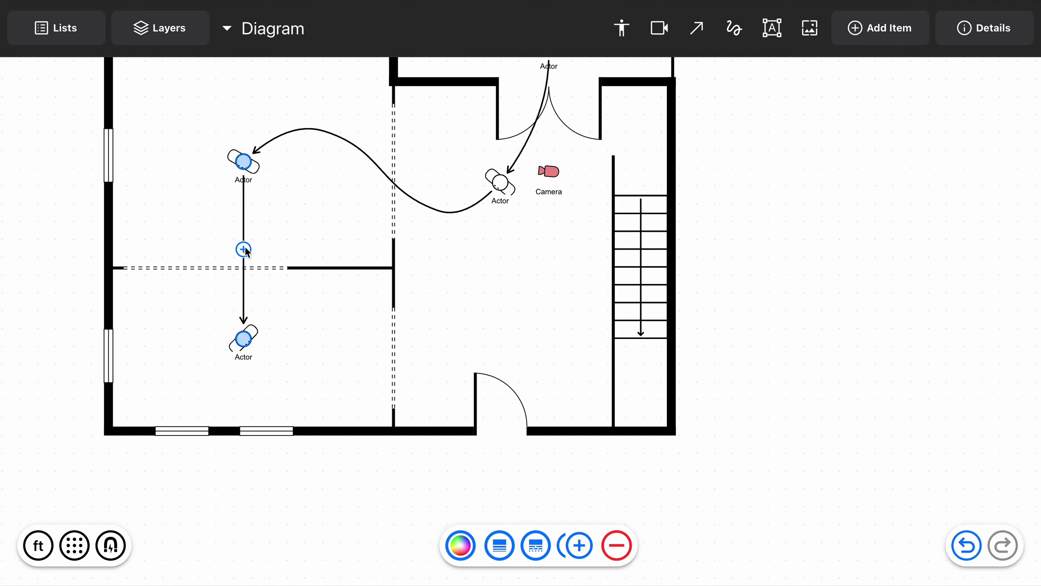
pyautogui.moveTo(245, 246); pyautogui.dragTo(218, 250)
# Add a linked follow-up position for the lower-left room actor and place it just inside the bottom door.
pyautogui.click(252, 331)
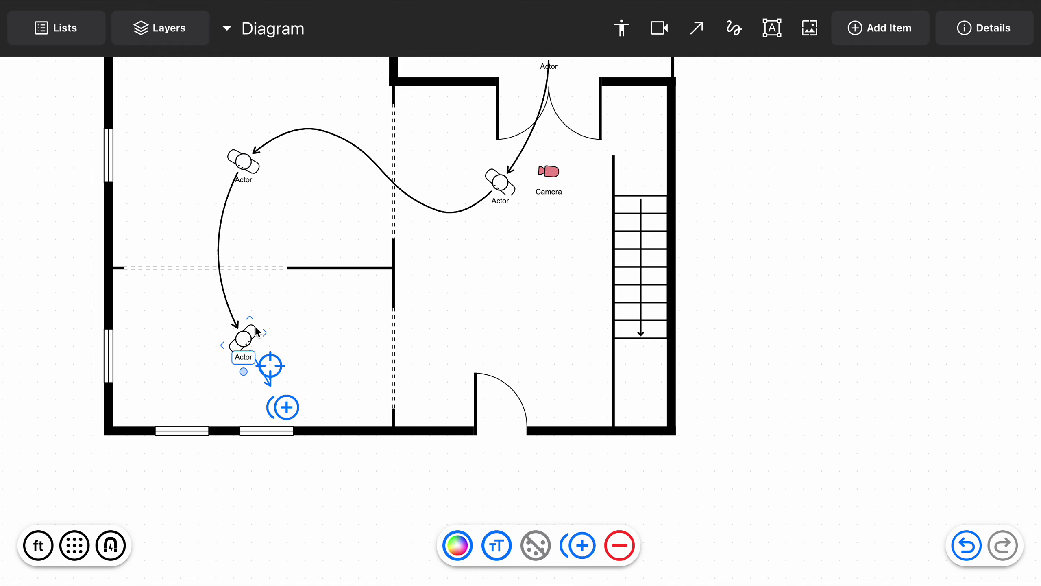
pyautogui.click(284, 406)
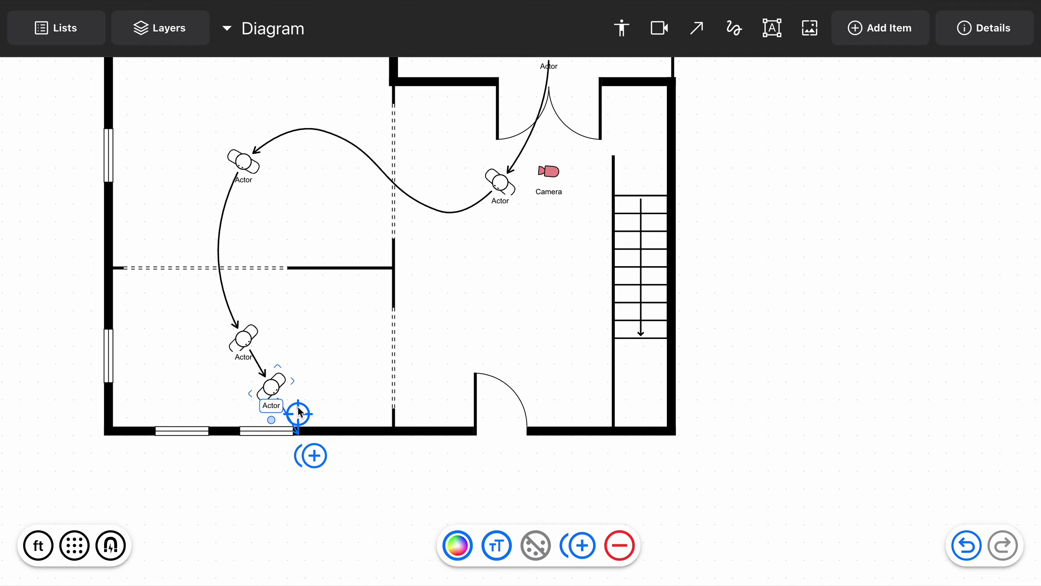
pyautogui.moveTo(273, 391); pyautogui.dragTo(539, 333)
# Add a linked position for the actor at the bottom door and place it outside, straight below the doorway.
pyautogui.click(587, 388)
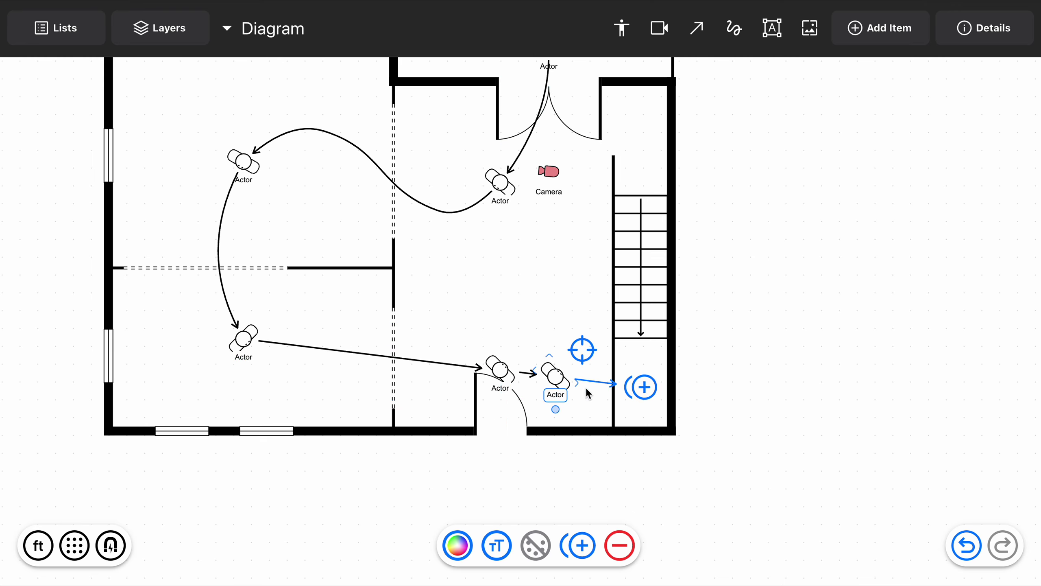
pyautogui.scroll(-3, 585, 388)
pyautogui.moveTo(551, 296); pyautogui.dragTo(493, 441)
# Add a point to the arrow from the lower-left room to the bottom door and curve it upward.
pyautogui.click(415, 280)
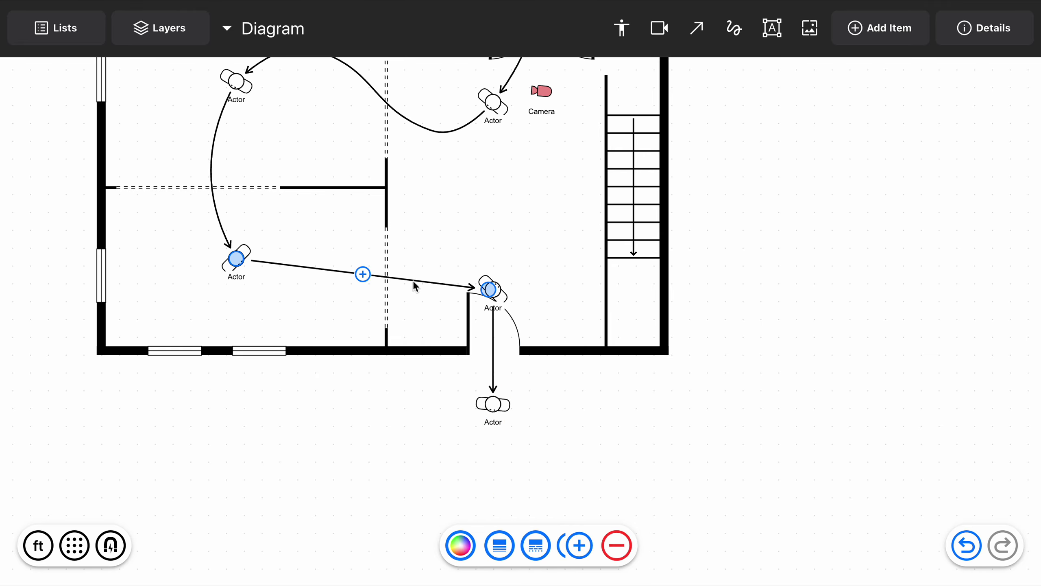
pyautogui.click(362, 274)
pyautogui.moveTo(362, 274); pyautogui.dragTo(438, 250)
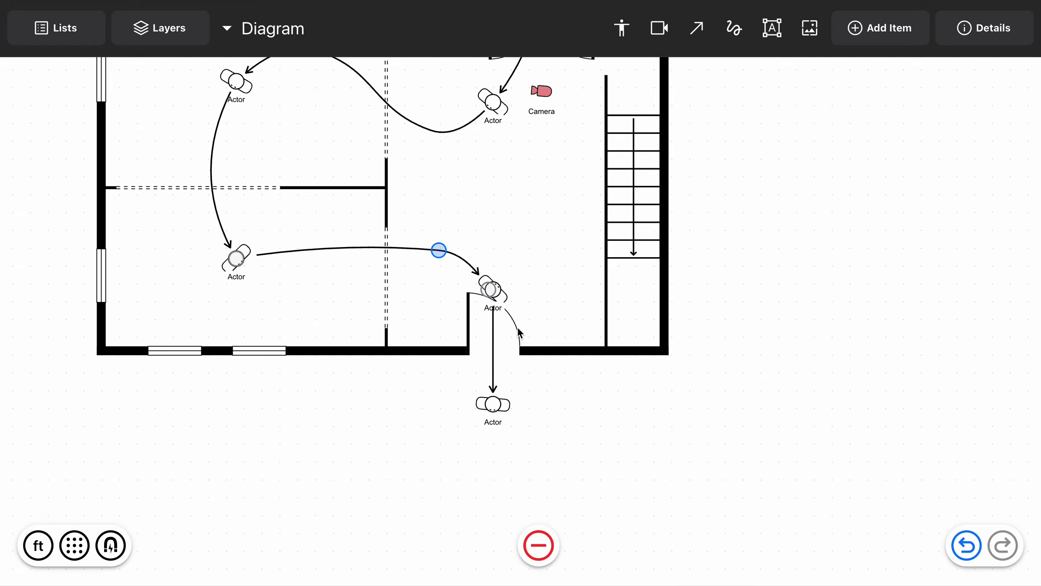
# Try adding a midpoint to the arrow through the bottom door, and undo it.
pyautogui.click(496, 350)
pyautogui.click(493, 350)
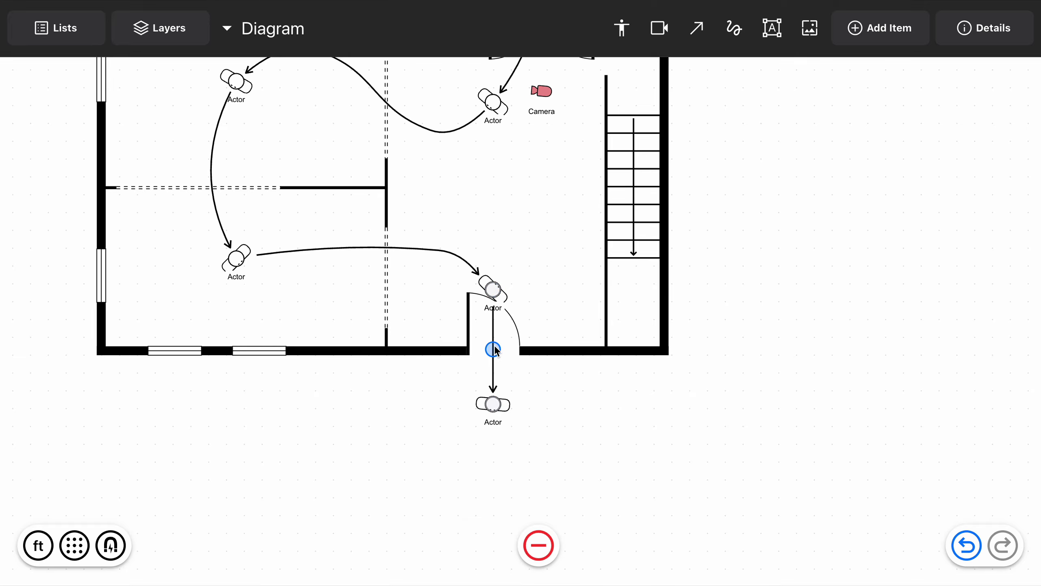
pyautogui.click(570, 396)
# Draw an arrow from the camera on the entrance steps to the hallway camera and curve it around the porch actor.
pyautogui.scroll(1, 550, 270)
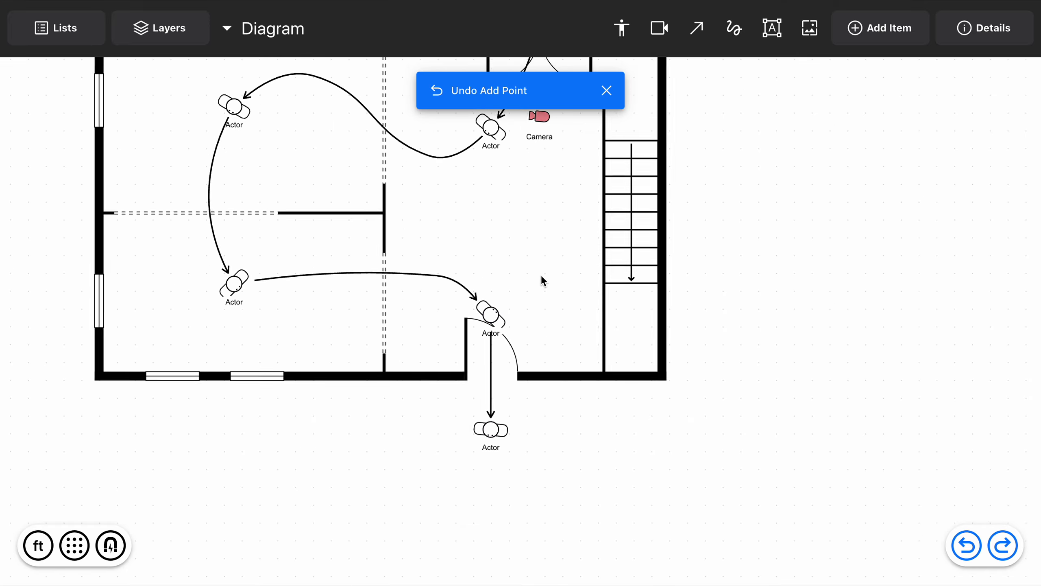
pyautogui.scroll(6, 541, 281)
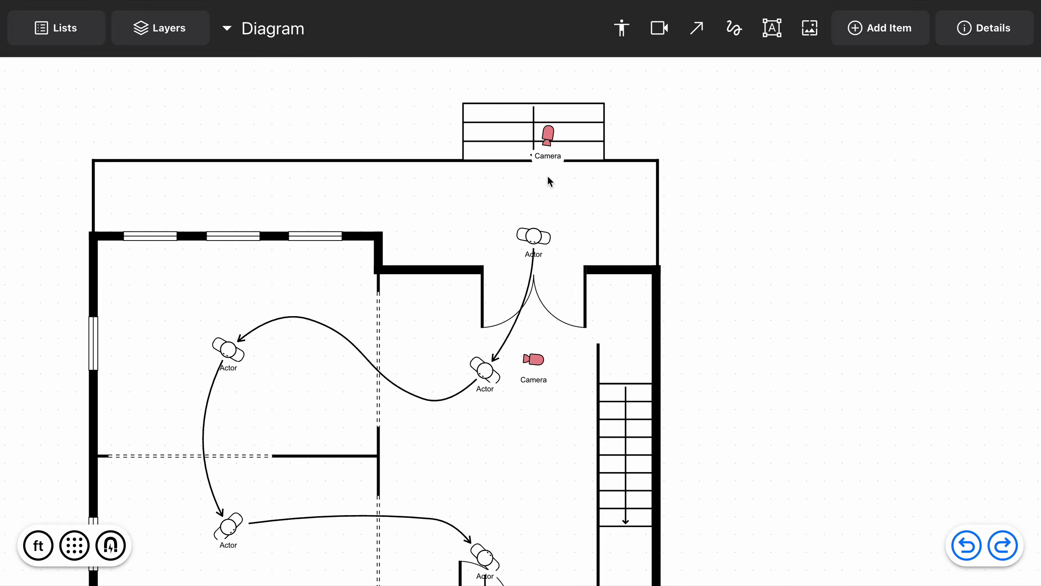
pyautogui.click(549, 136)
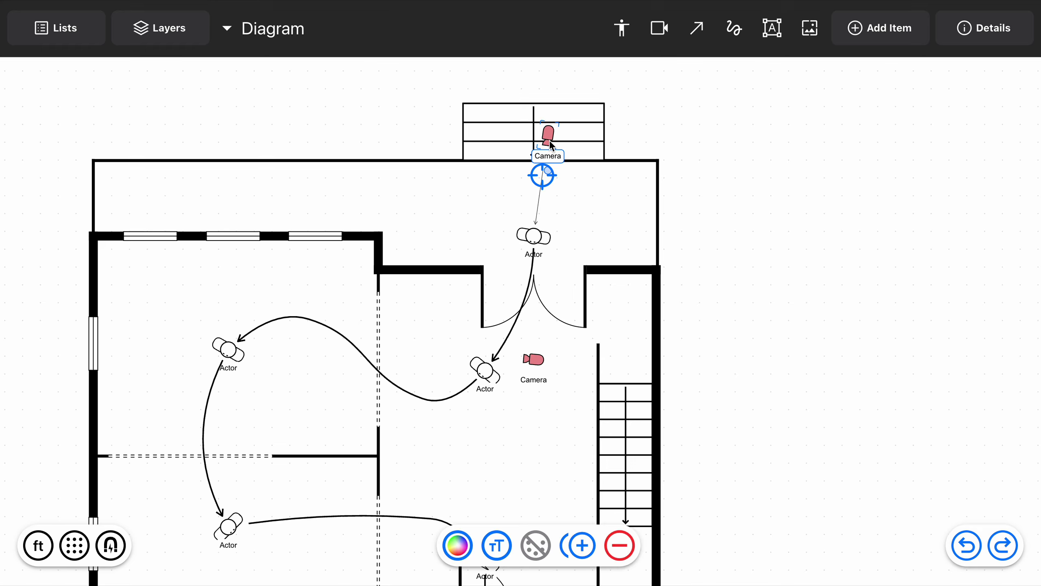
pyautogui.click(695, 39)
pyautogui.click(690, 207)
pyautogui.moveTo(653, 207); pyautogui.dragTo(540, 144)
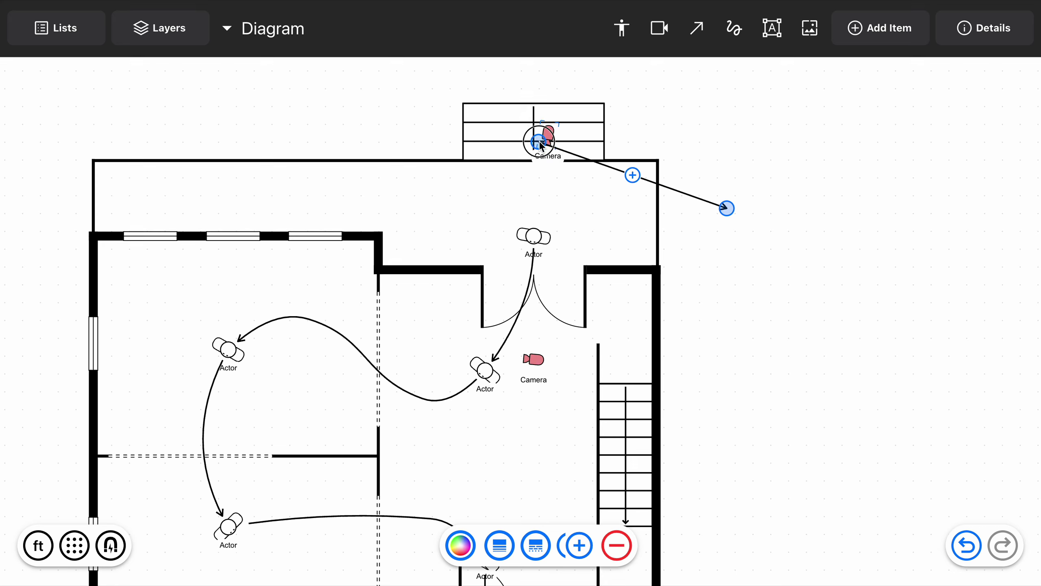
pyautogui.moveTo(727, 209); pyautogui.dragTo(536, 355)
pyautogui.click(541, 250)
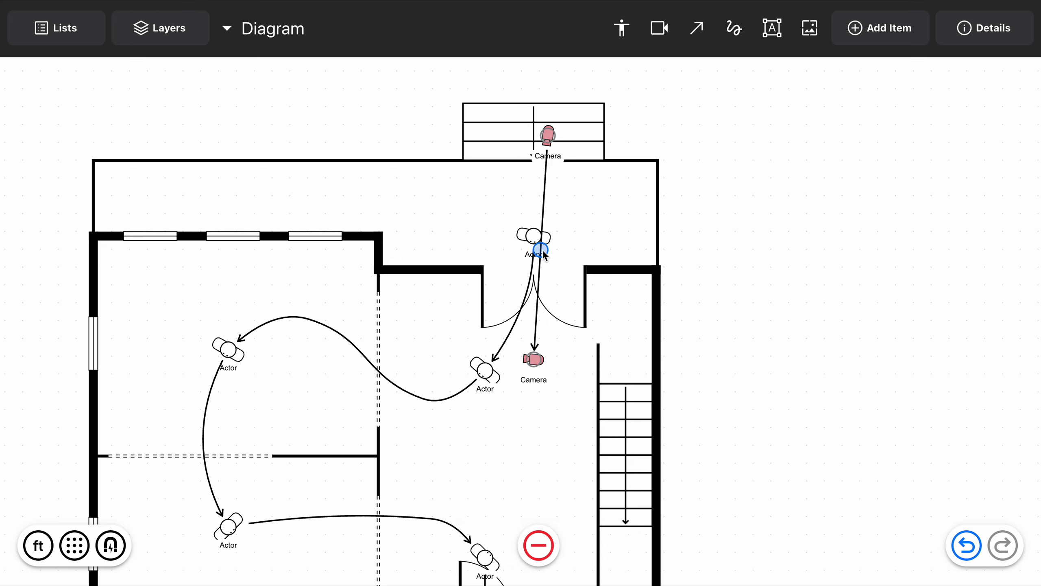
pyautogui.moveTo(542, 250); pyautogui.dragTo(552, 250)
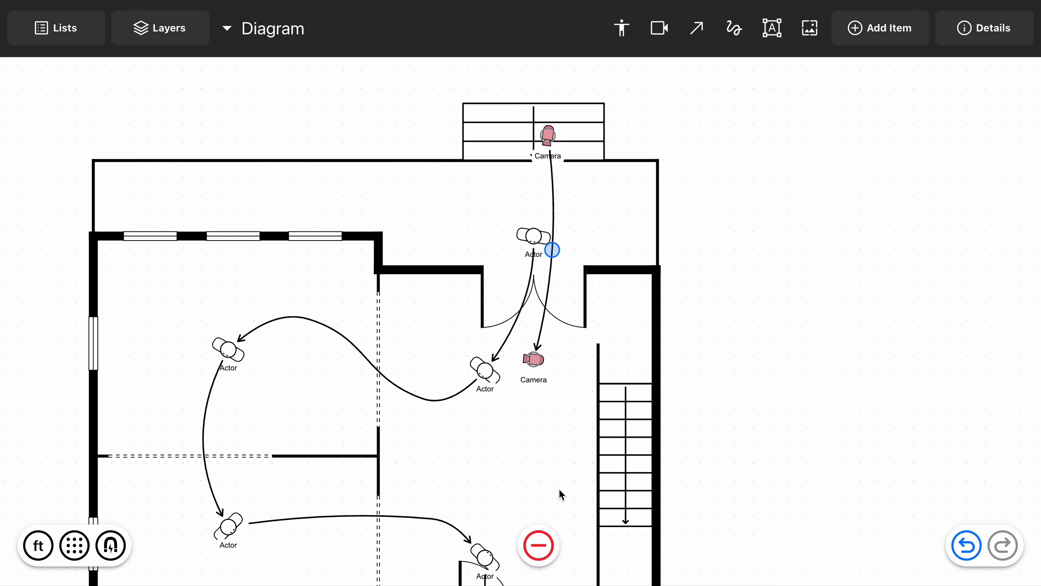
# Give the arrow from the entrance-steps camera to the hallway camera a short-dashed line style.
pyautogui.click(545, 332)
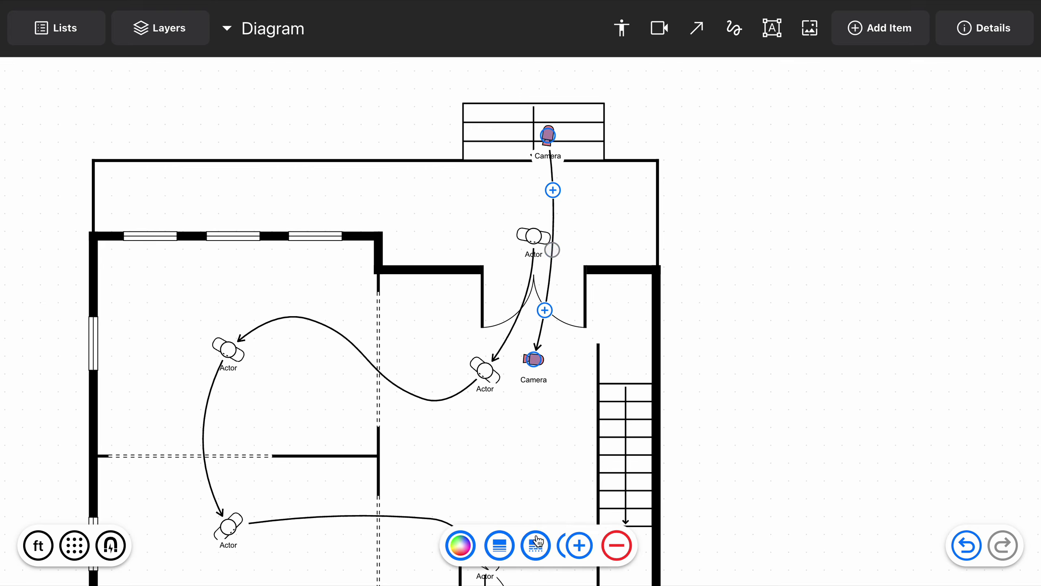
pyautogui.click(501, 545)
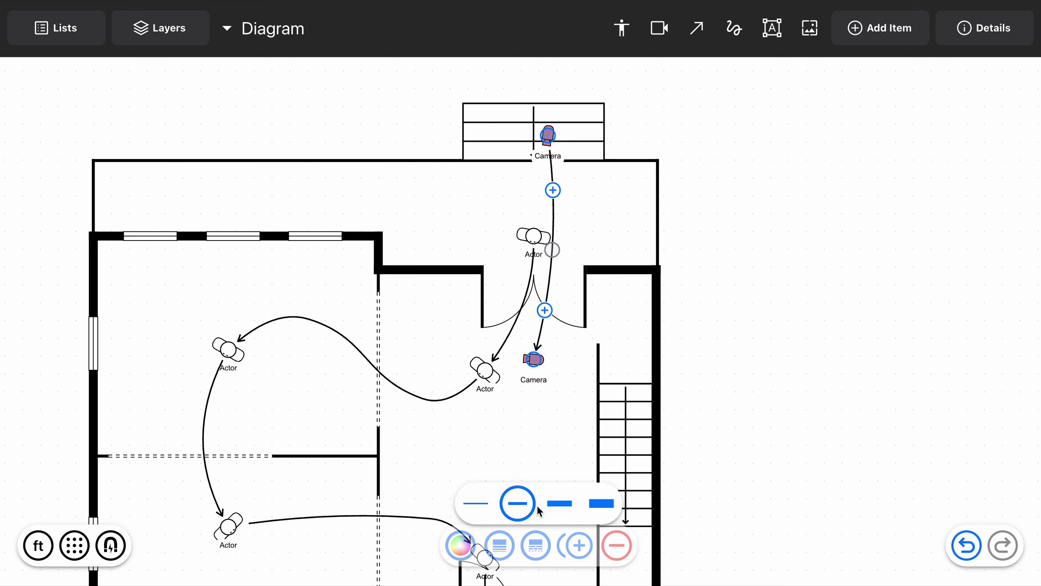
pyautogui.click(535, 546)
pyautogui.click(535, 545)
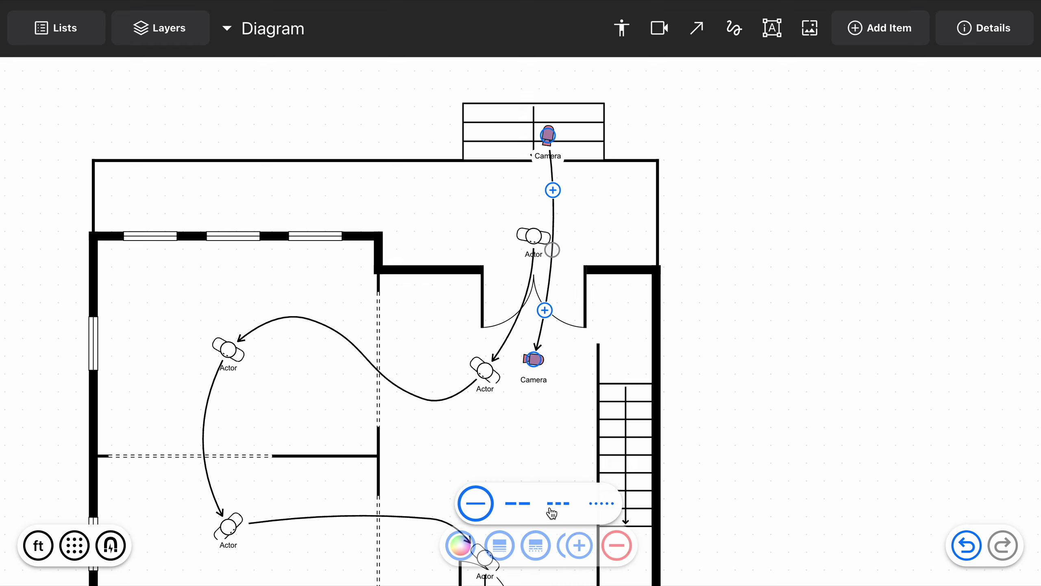
pyautogui.click(517, 503)
pyautogui.click(536, 545)
pyautogui.click(558, 503)
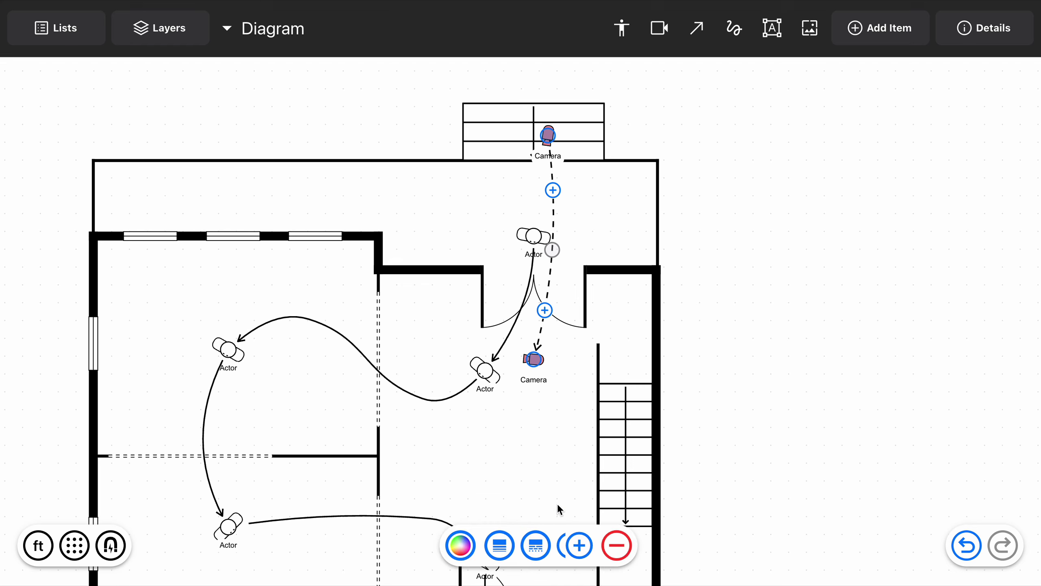
# Try the dotted line style on the entrance camera arrow, and return it to short dashes.
pyautogui.click(535, 546)
pyautogui.click(599, 503)
pyautogui.click(535, 545)
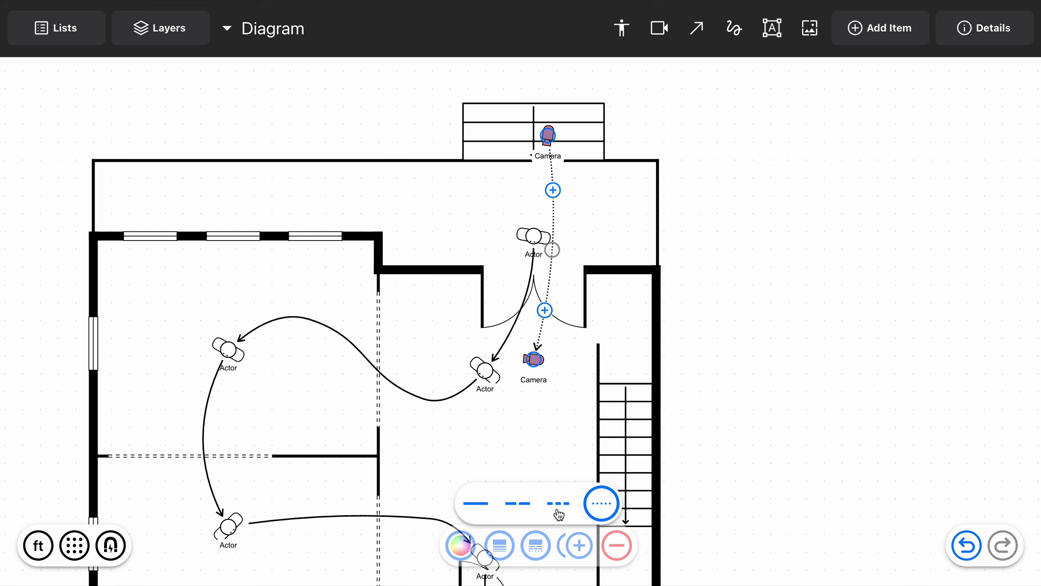
pyautogui.click(557, 503)
# Set the dashed camera arrow's stroke color to red, hex F93333.
pyautogui.click(465, 544)
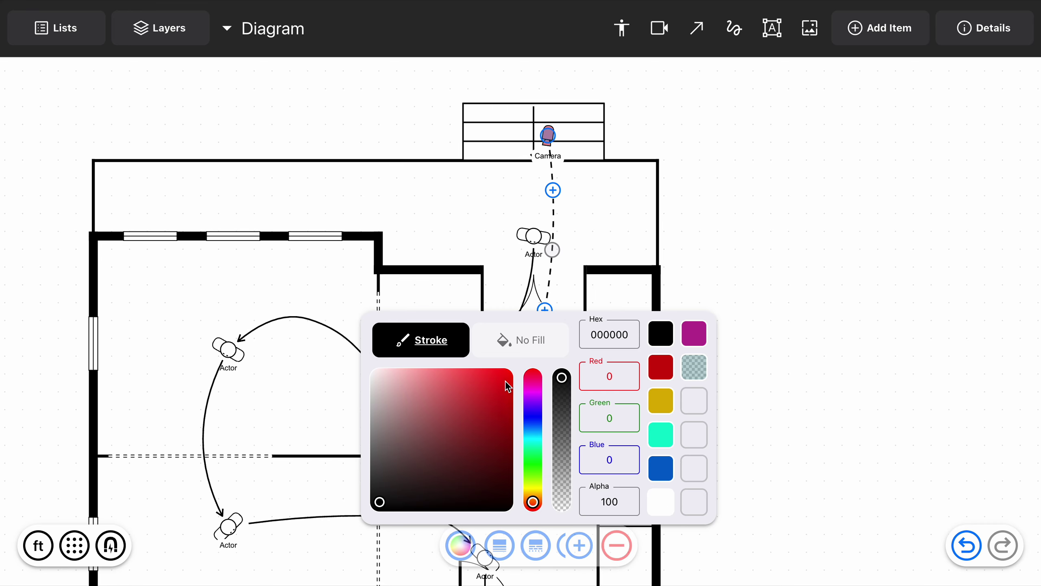
pyautogui.click(478, 380)
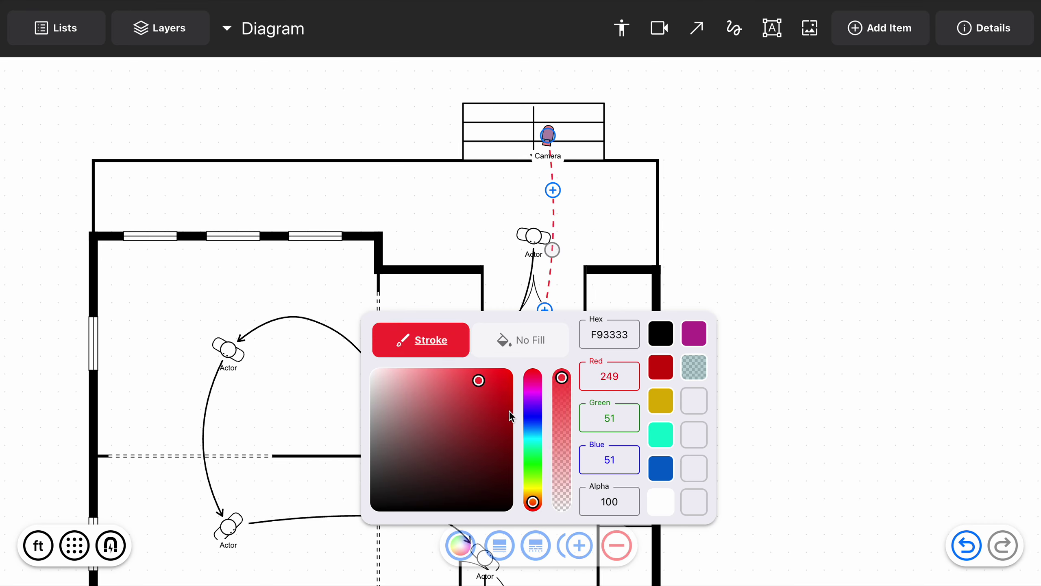
pyautogui.click(774, 334)
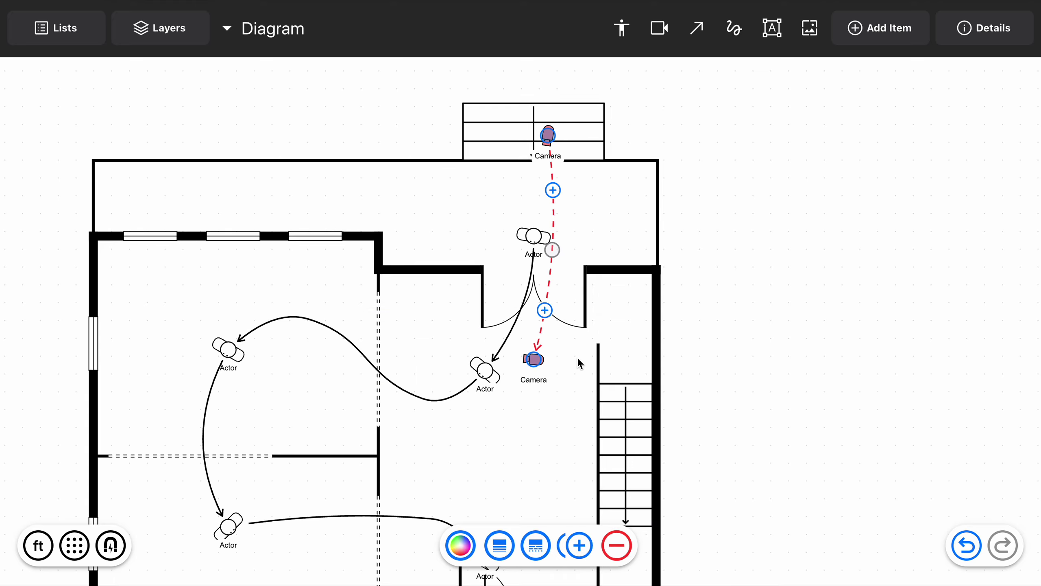
pyautogui.click(569, 359)
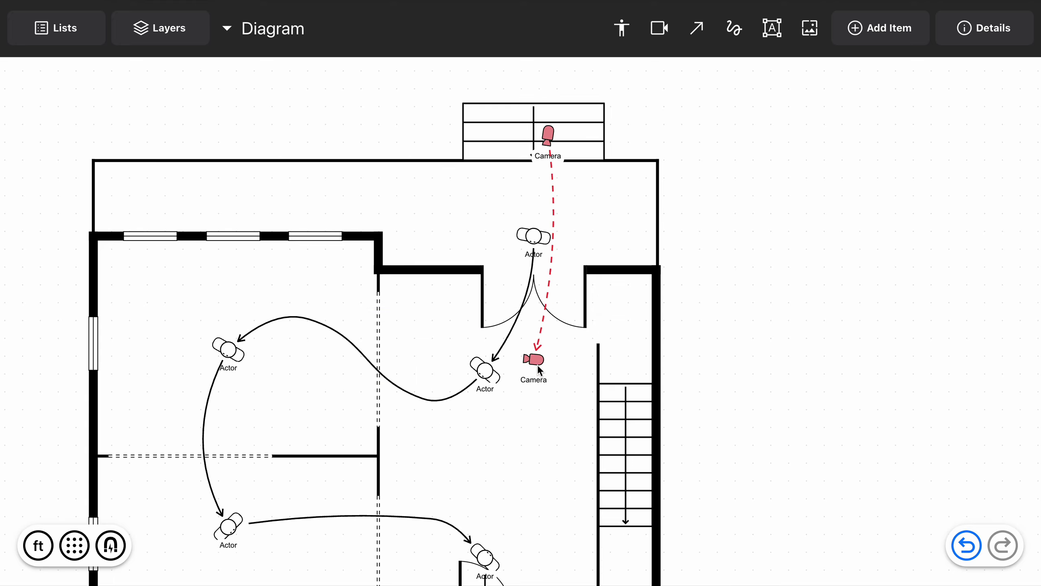
# Add a linked position for the hallway camera straight below it near the bottom door, and aim it down-left toward the doorway actor.
pyautogui.scroll(-5, 535, 363)
pyautogui.click(543, 246)
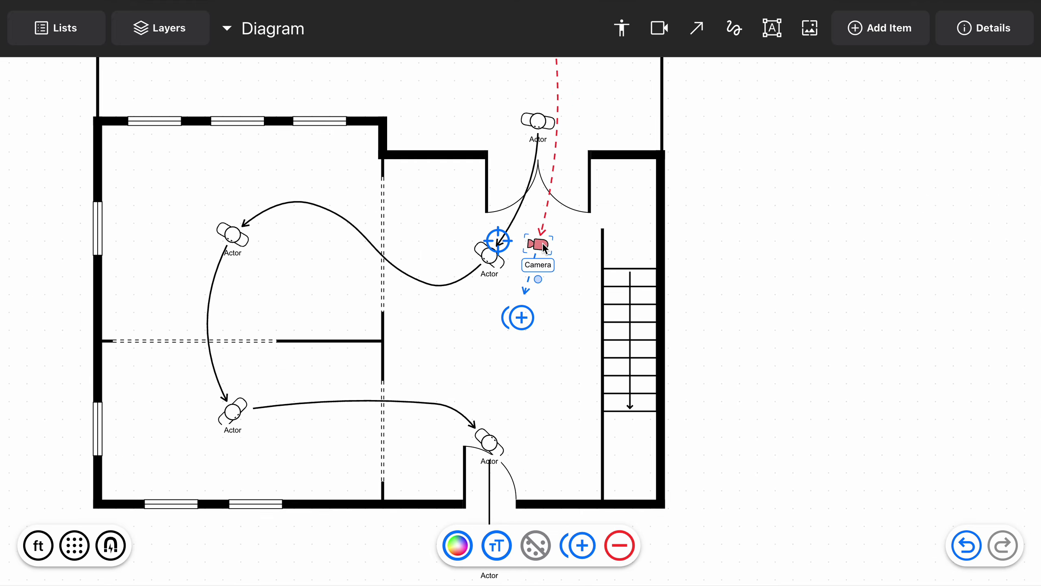
pyautogui.click(518, 326)
pyautogui.moveTo(529, 300); pyautogui.dragTo(540, 423)
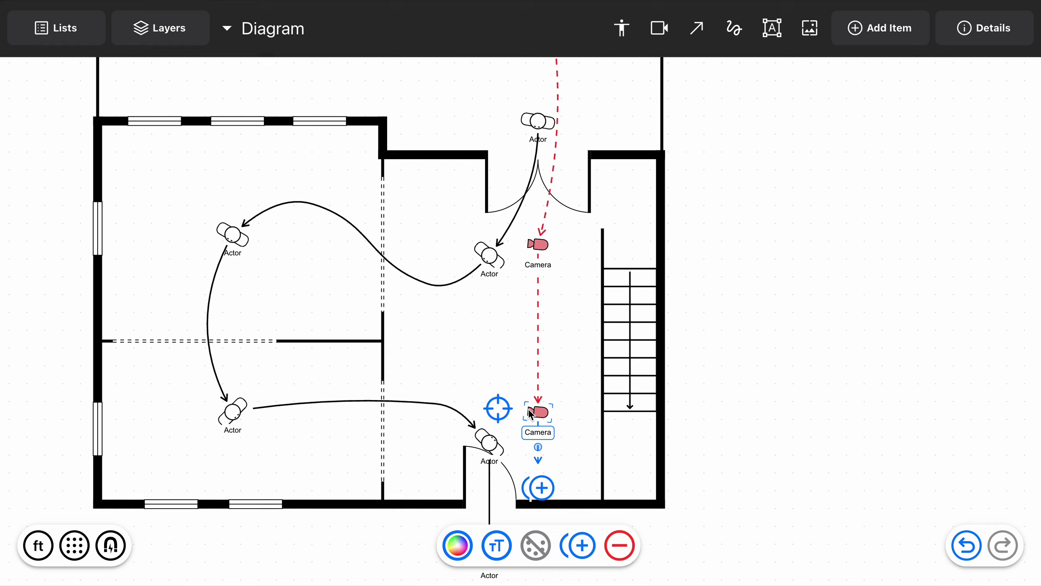
pyautogui.moveTo(504, 411); pyautogui.dragTo(518, 430)
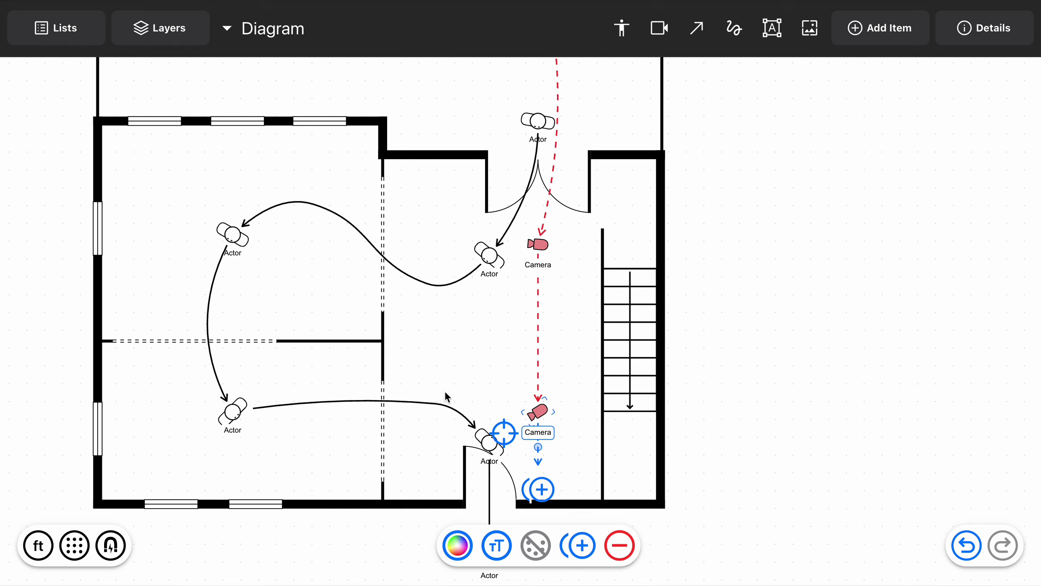
# Add a linked position for the camera near the bottom door and place it just outside, below the doorway.
pyautogui.scroll(-5, 543, 489)
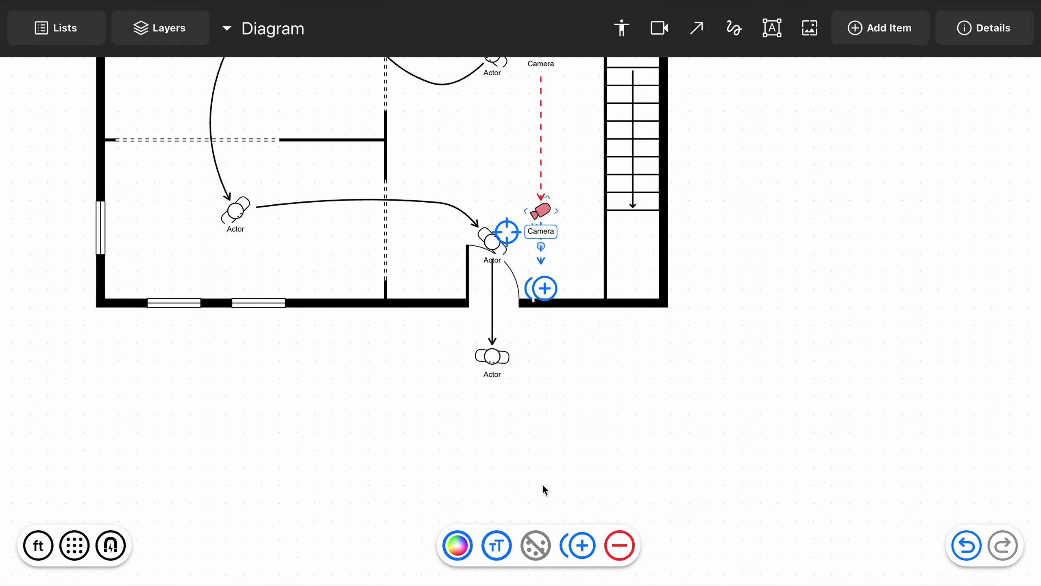
pyautogui.click(541, 288)
pyautogui.moveTo(541, 264); pyautogui.dragTo(492, 293)
# Move the actor outside the bottom door farther straight down, clear of the outside camera.
pyautogui.click(507, 361)
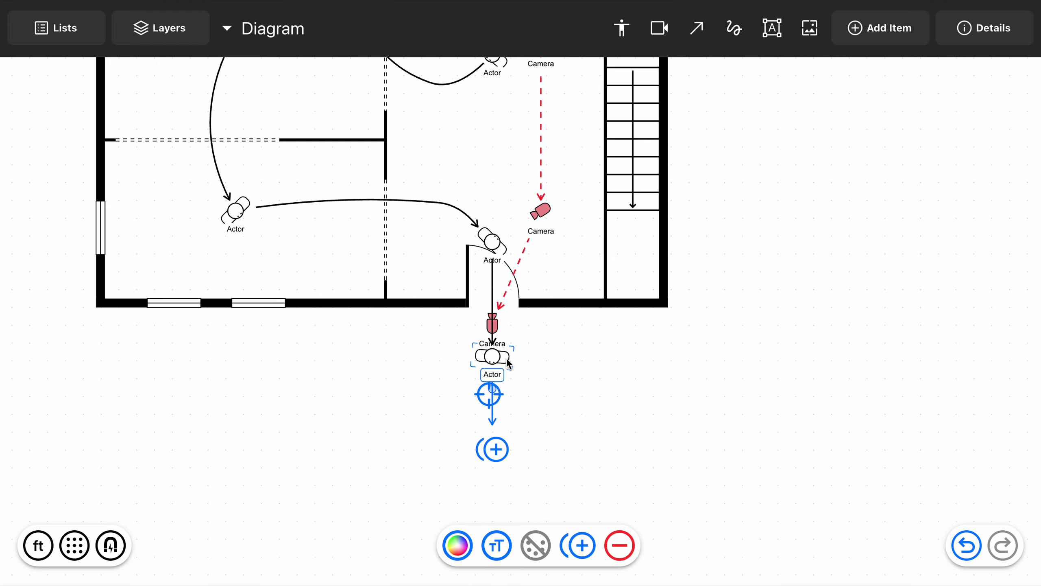
pyautogui.moveTo(507, 360); pyautogui.dragTo(507, 440)
pyautogui.click(496, 327)
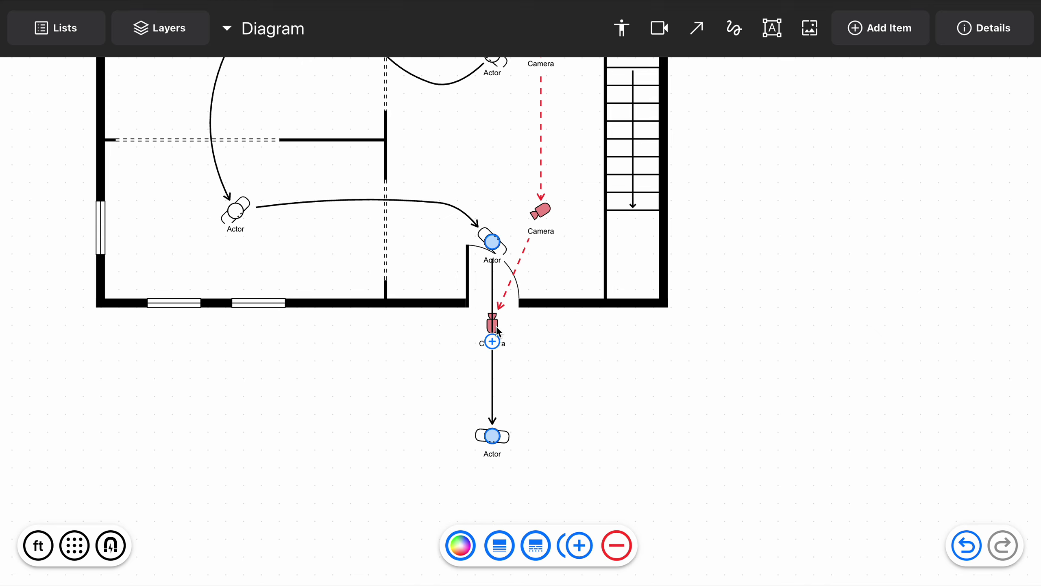
pyautogui.click(502, 321)
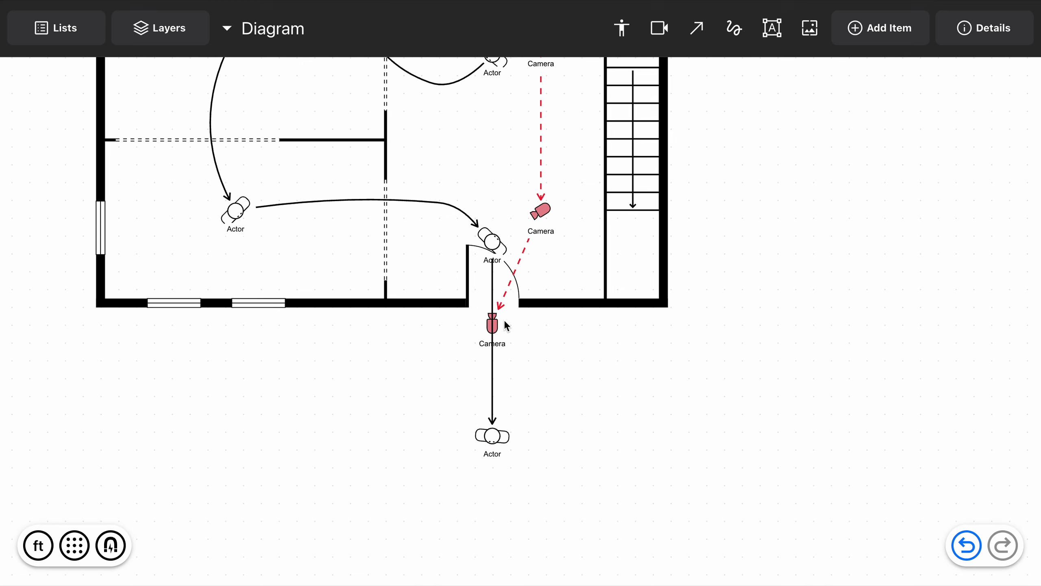
pyautogui.click(498, 323)
# Shift the outside actor to the left of the camera, and aim the outside camera down-left at that actor.
pyautogui.click(507, 436)
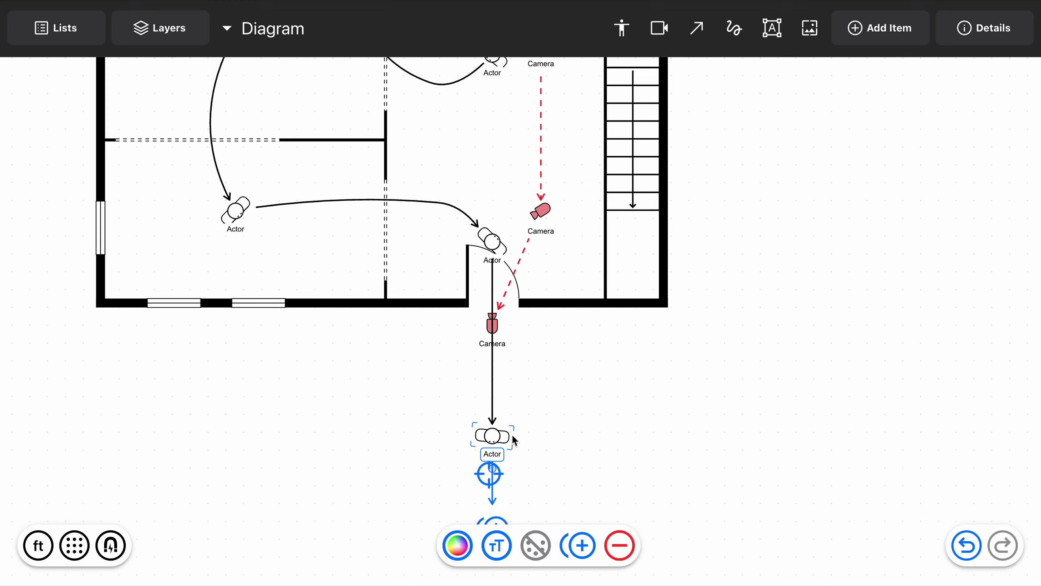
pyautogui.moveTo(507, 436); pyautogui.dragTo(451, 437)
pyautogui.click(492, 328)
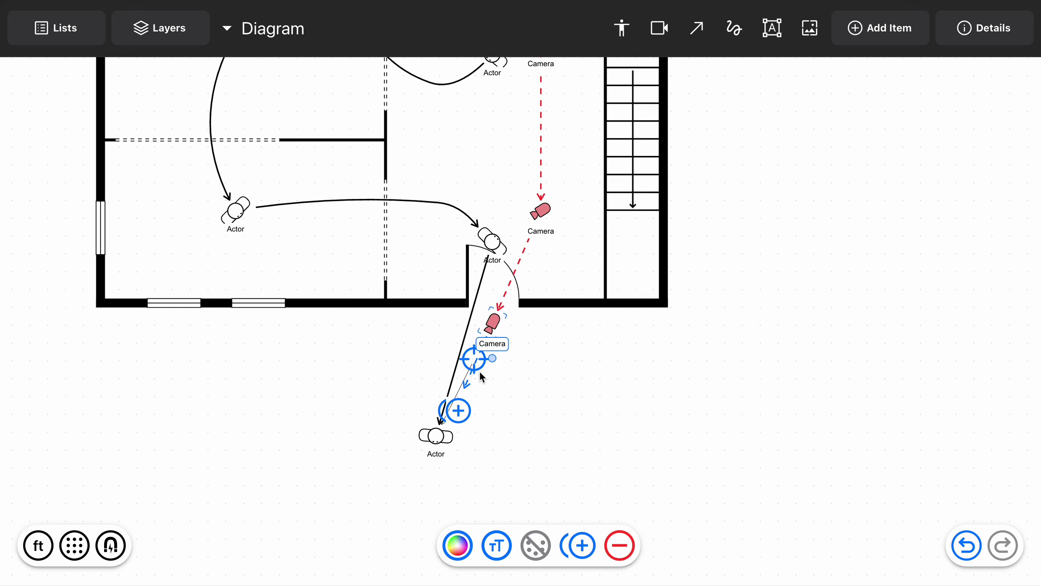
# Nudge the outside actor slightly right and down, and reattach the end of the arrow through the bottom door to it.
pyautogui.click(445, 437)
pyautogui.moveTo(449, 437); pyautogui.dragTo(469, 445)
pyautogui.click(502, 437)
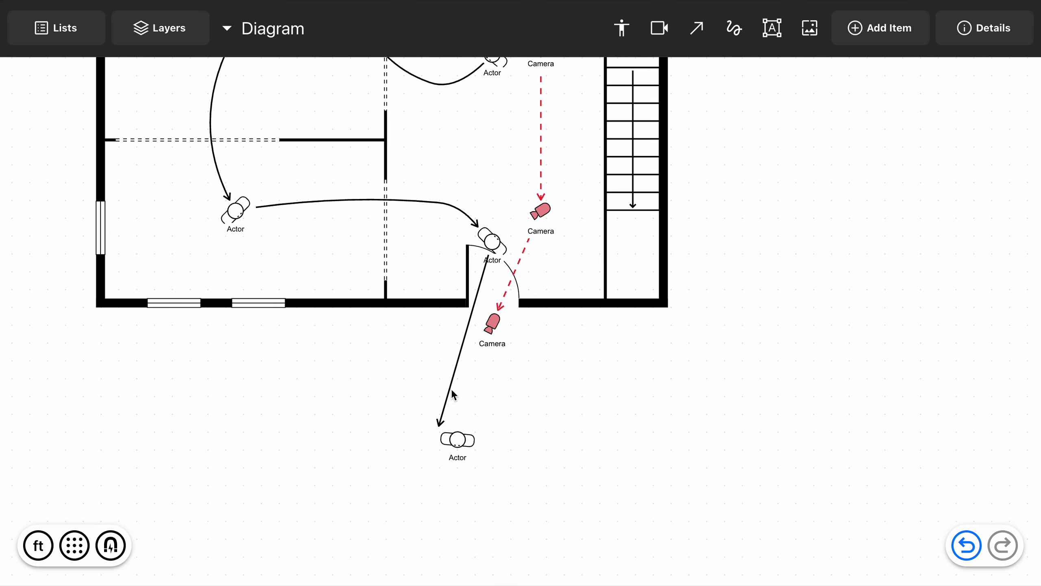
pyautogui.click(469, 446)
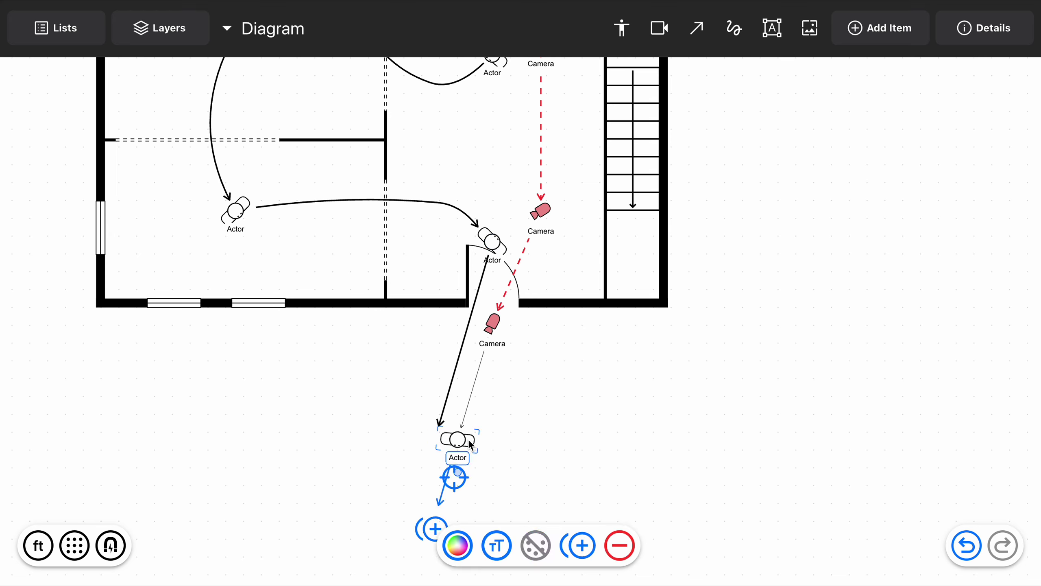
pyautogui.click(454, 477)
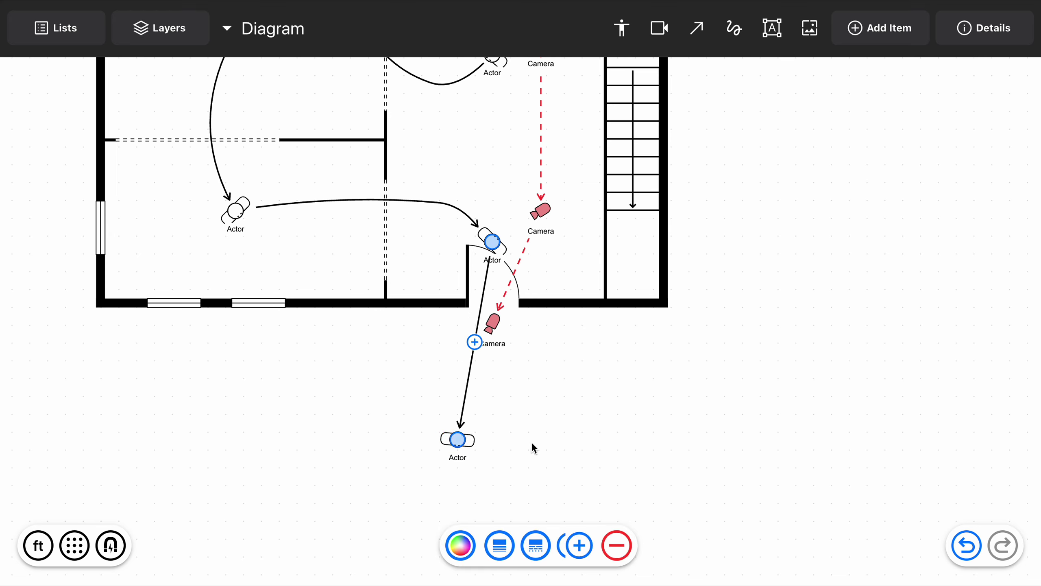
pyautogui.click(541, 433)
pyautogui.scroll(-5, 611, 359)
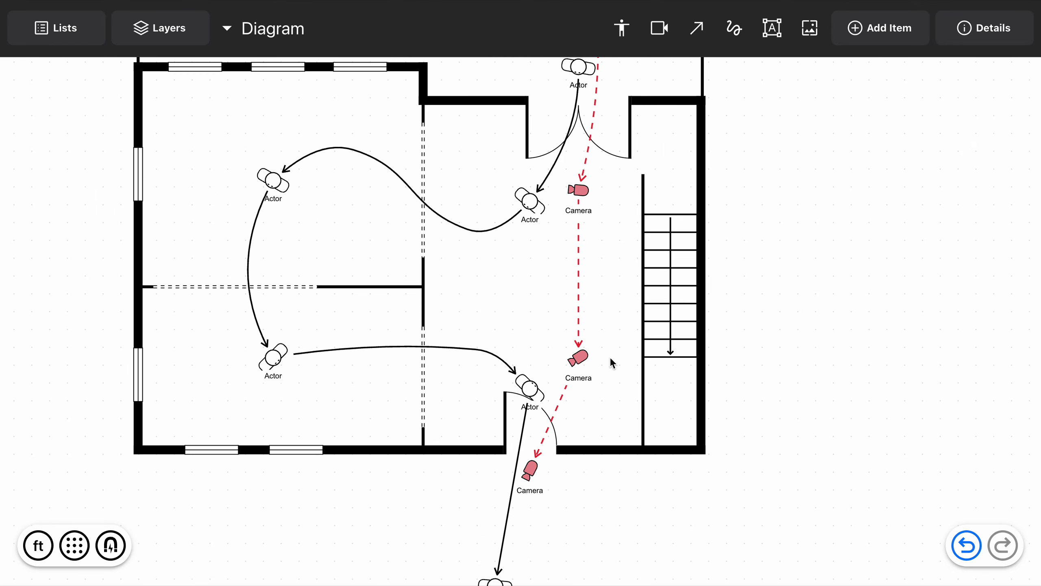